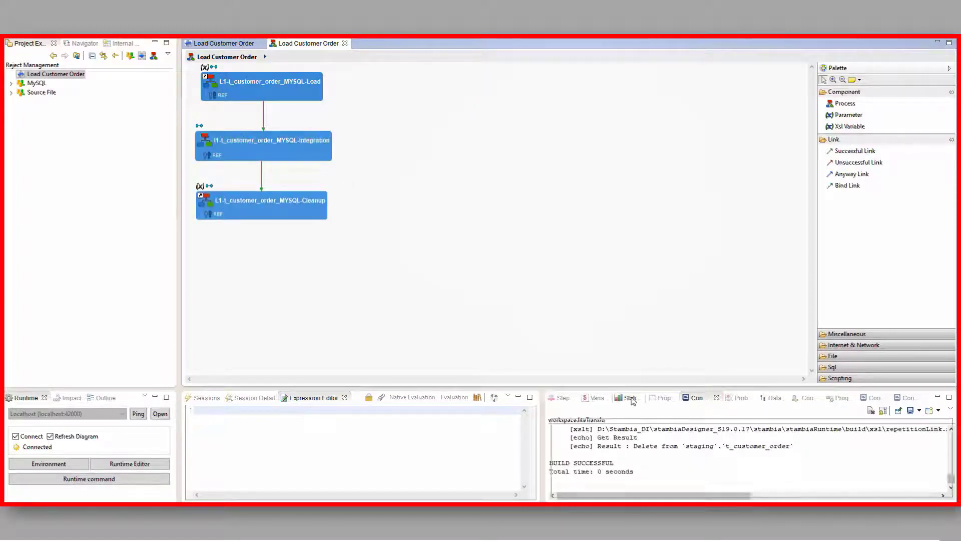
Review the execution statistics of the Load Customer Order process, including SUM(SQL_STAT_INSERT)
left_click(628, 397)
left_click(672, 447)
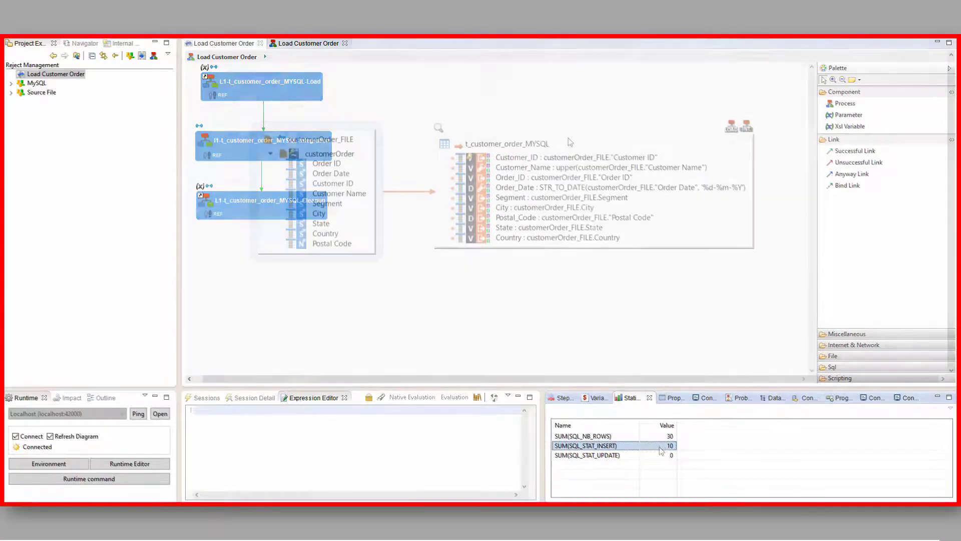
Query all data of the target table t_customer_order and inspect the Customer_ID, Order_Date and Postal_Code values in the result
right_click(569, 137)
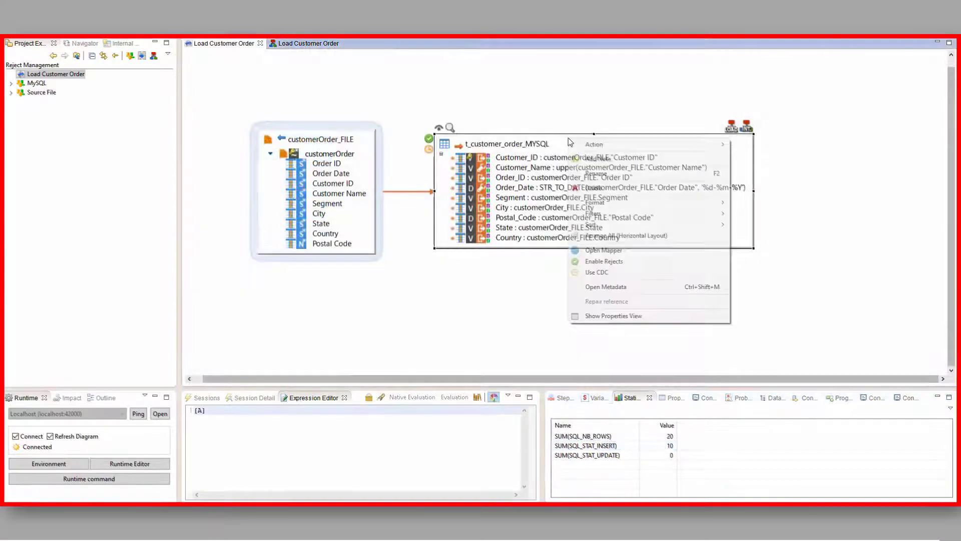
mouse_move(715, 146)
left_click(761, 155)
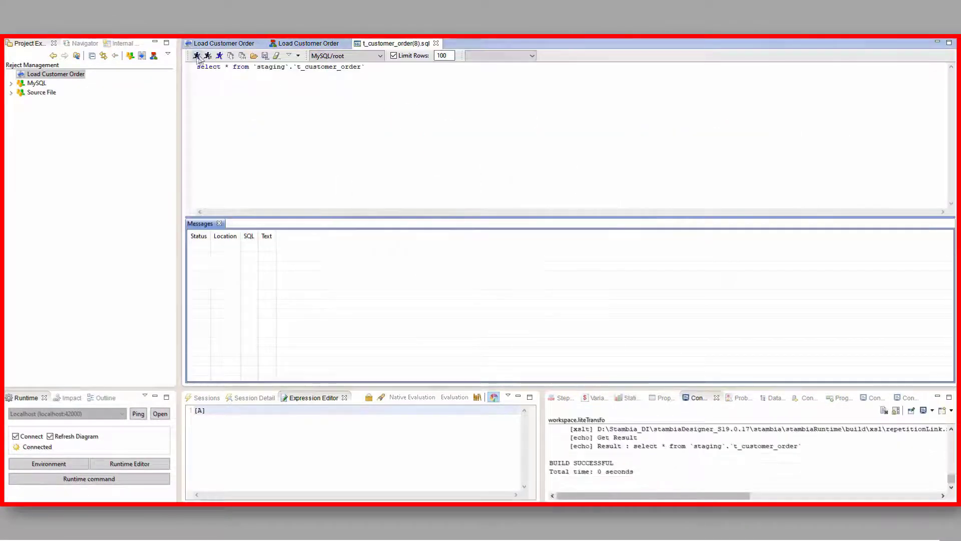
left_click(196, 55)
left_click(206, 253)
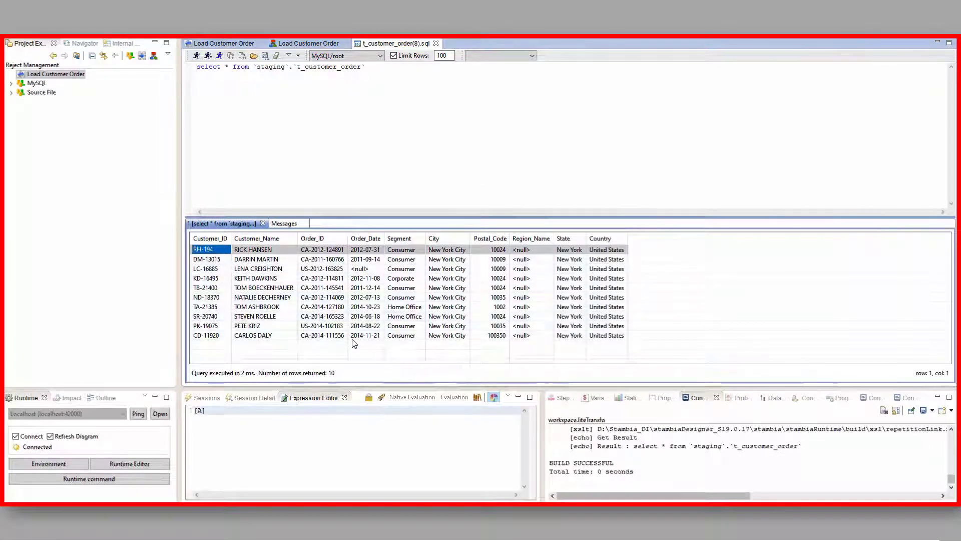
left_click(371, 270)
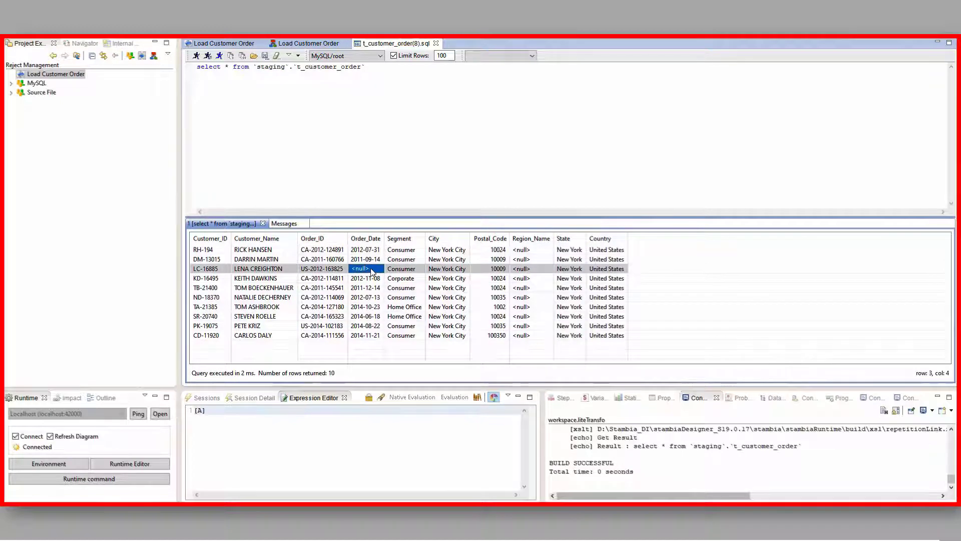
left_click(495, 309)
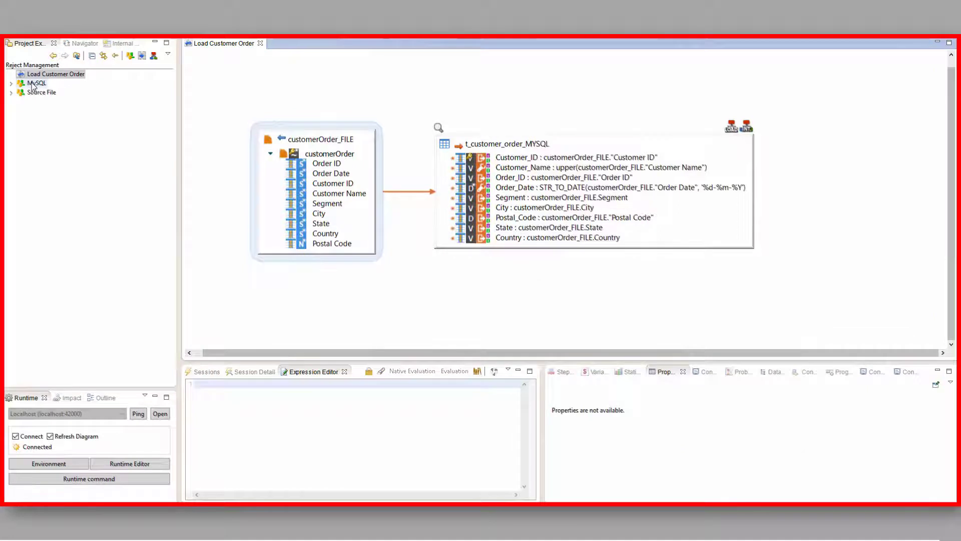
Open the MySQL metadata and add a condition named "Invalid Customer ID" to the t_customer_order table in the staging schema
double_click(33, 84)
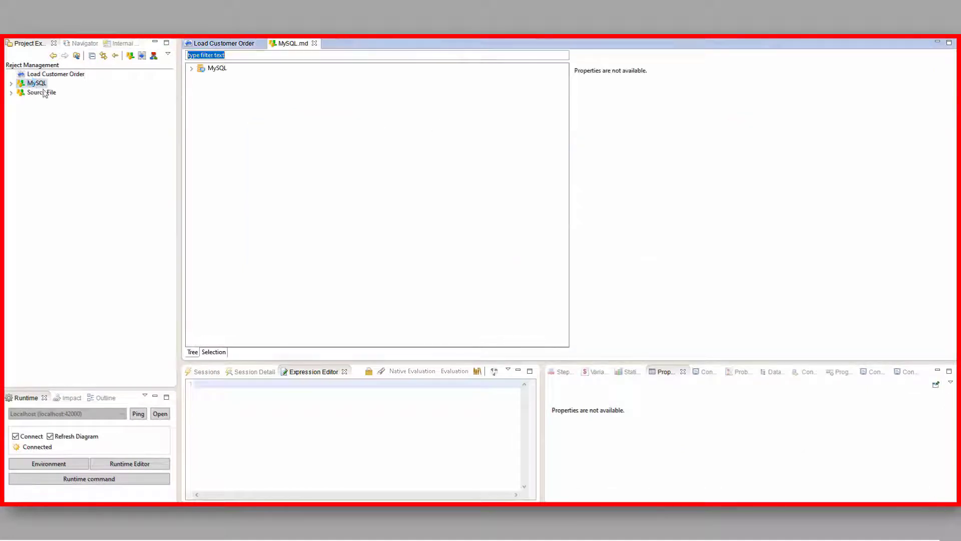
left_click(192, 69)
left_click(201, 77)
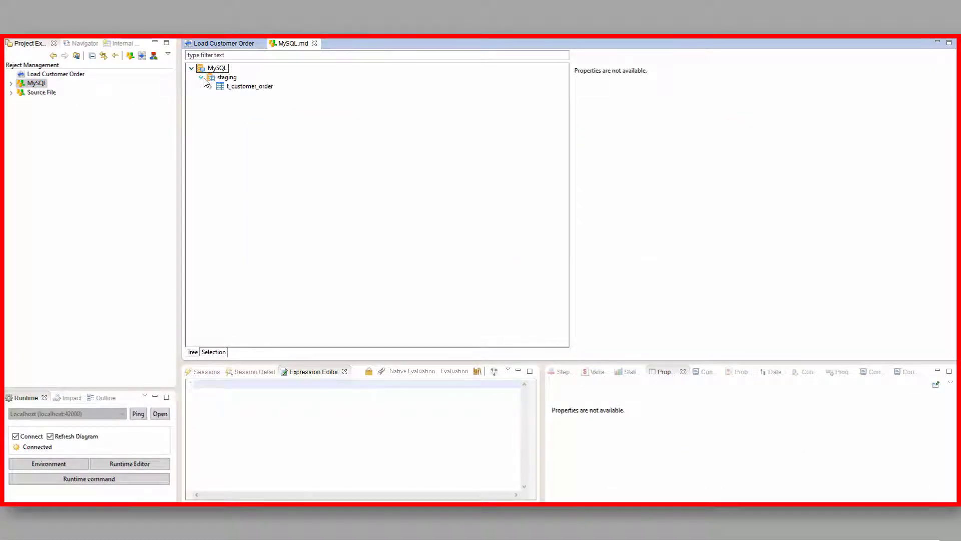
left_click(211, 87)
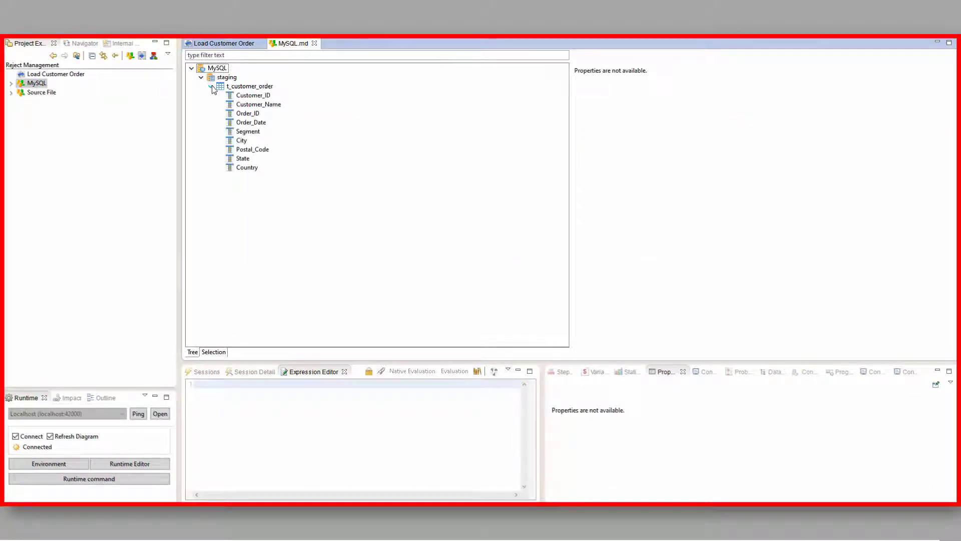
left_click(259, 87)
right_click(260, 89)
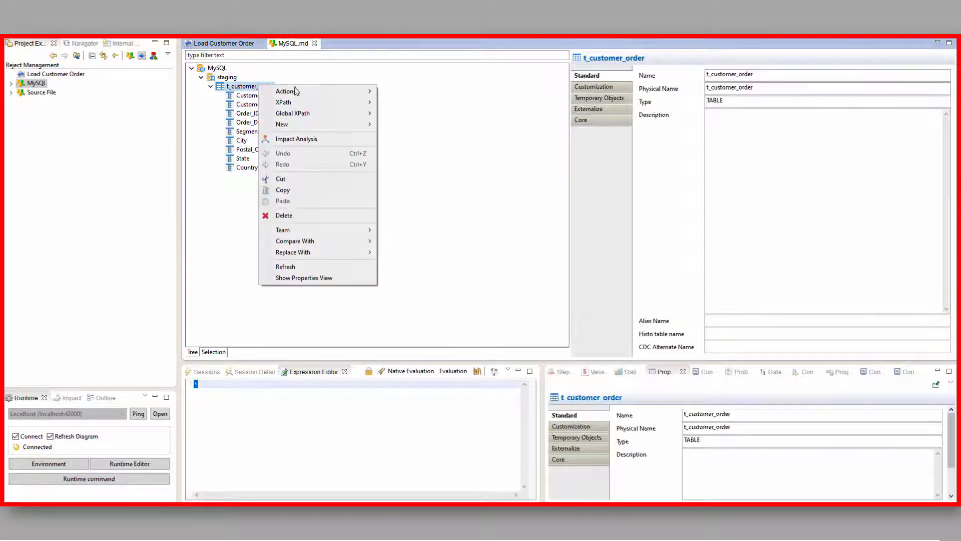
mouse_move(321, 128)
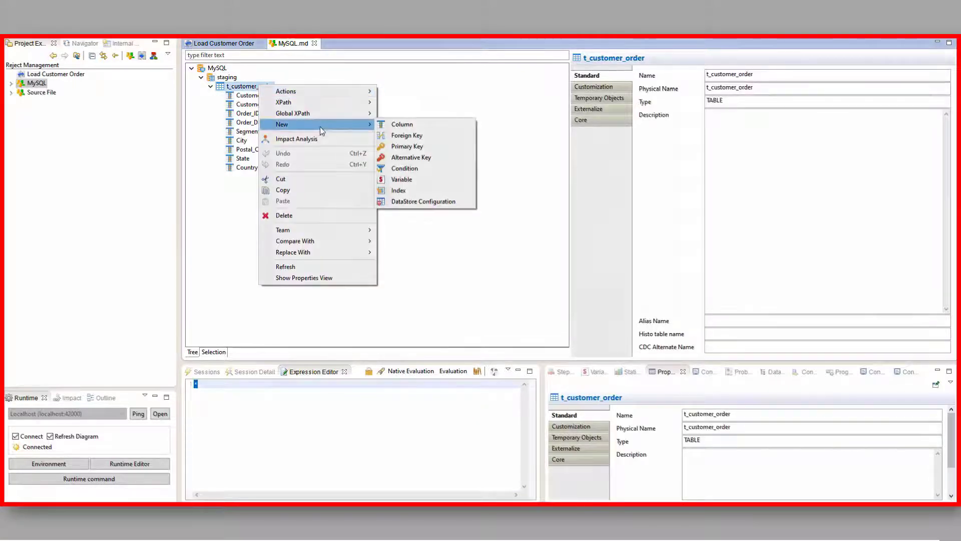
left_click(415, 169)
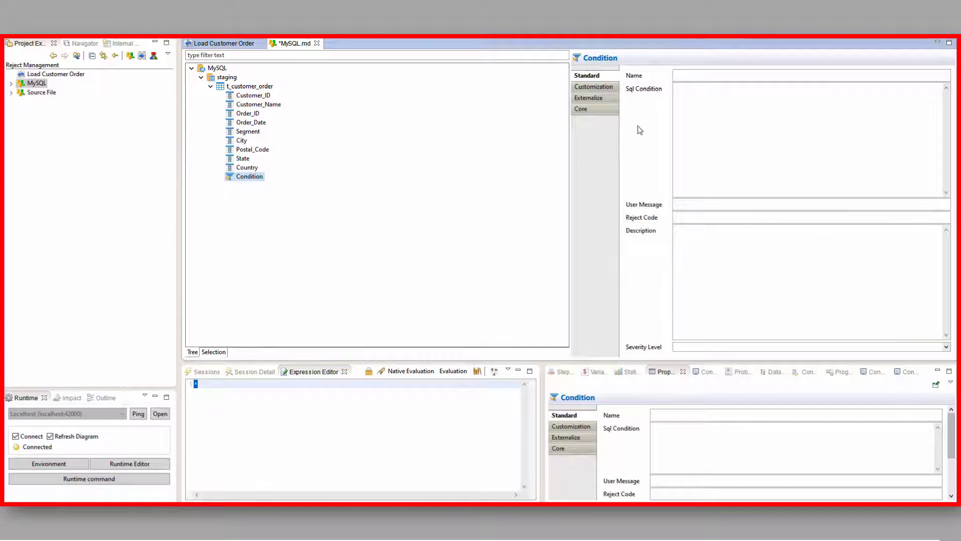
Set the SQL condition to LENGTH(customer_id)=8, user message "Customer ID is Invalid", reject code ERR_CUST_ID and description "Source file contains invalid Customer"
left_click(720, 94)
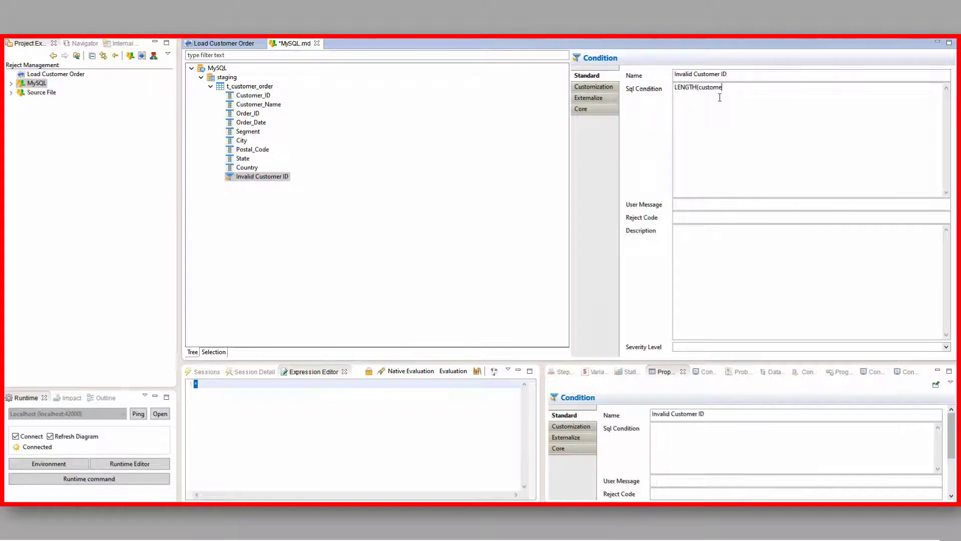
type("LENGTH(customer_id)")
left_click(695, 205)
type("Customer ID is Invalid")
key("Tab")
type("ERR_CUST_ID")
key("Tab")
type("Source file contains invalid Customer")
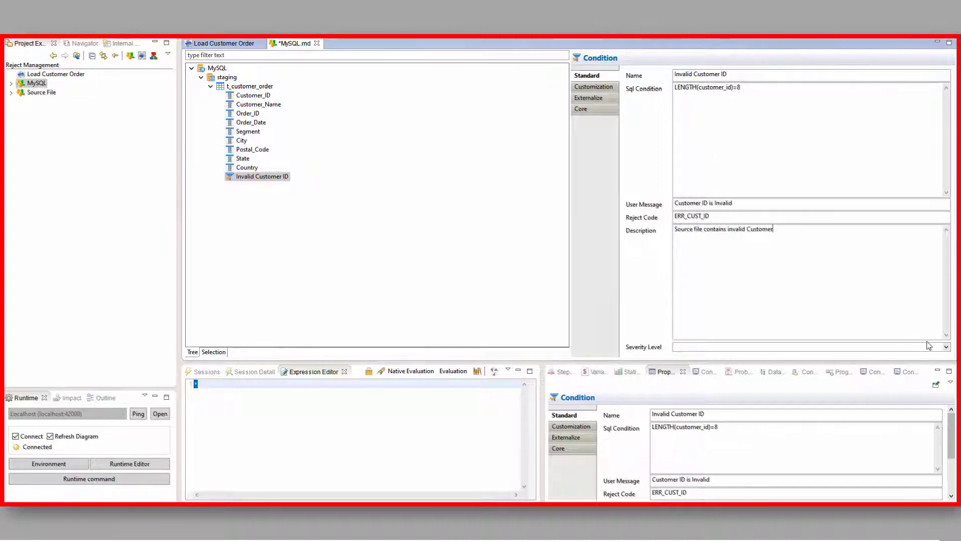
Set the Invalid Customer ID condition's severity level to Reject and save the metadata
left_click(946, 347)
left_click(692, 372)
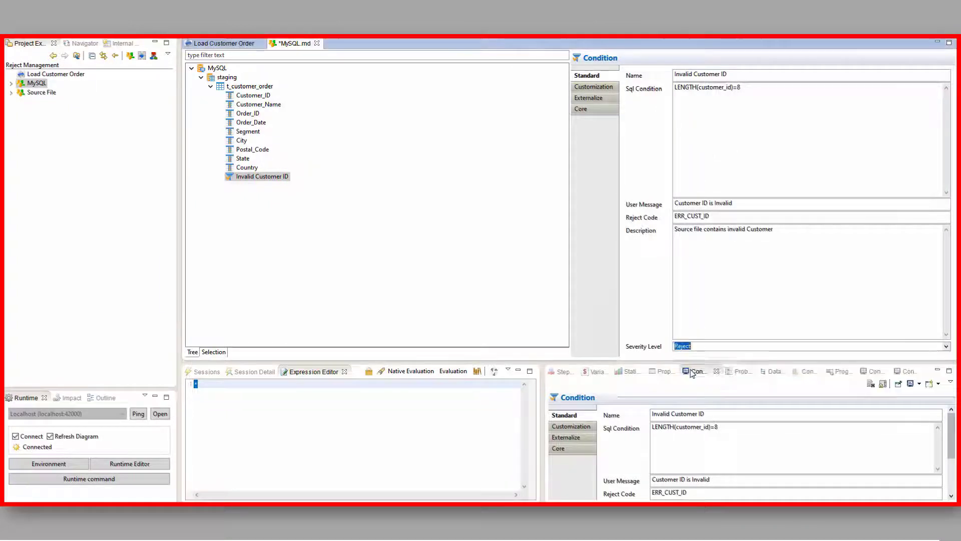
key("ctrl+s")
Enable rejects on the t_customer_order_MYSQL target in the Load Customer Order mapping
left_click(226, 43)
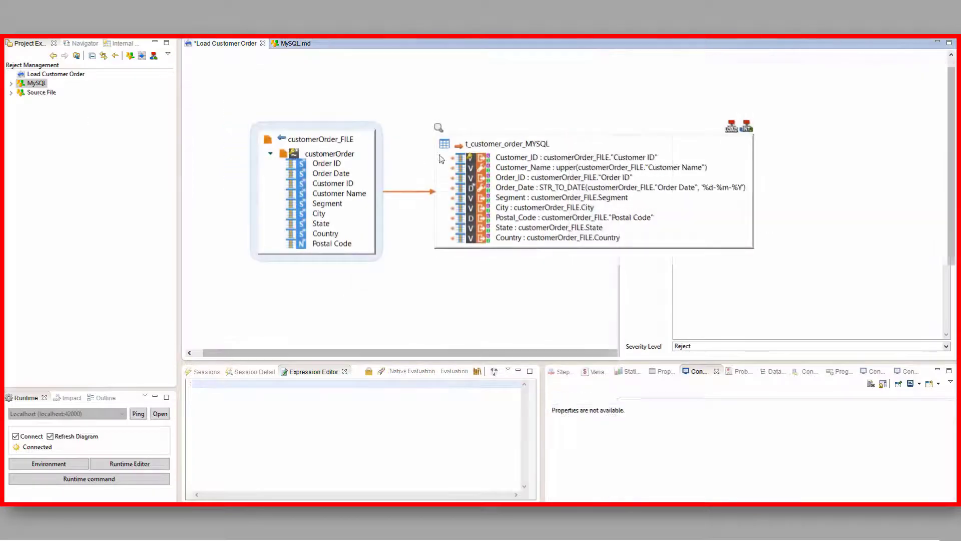
left_click(497, 142)
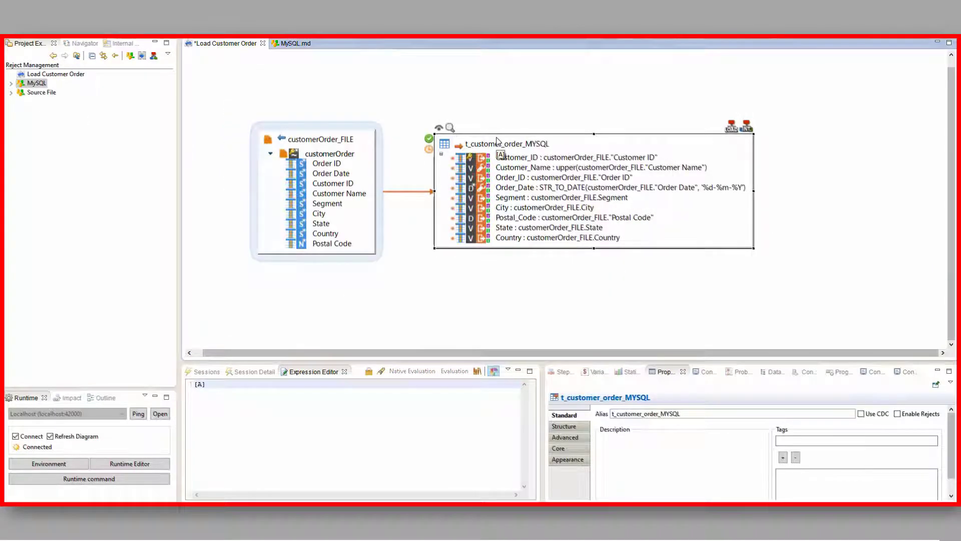
left_click(429, 139)
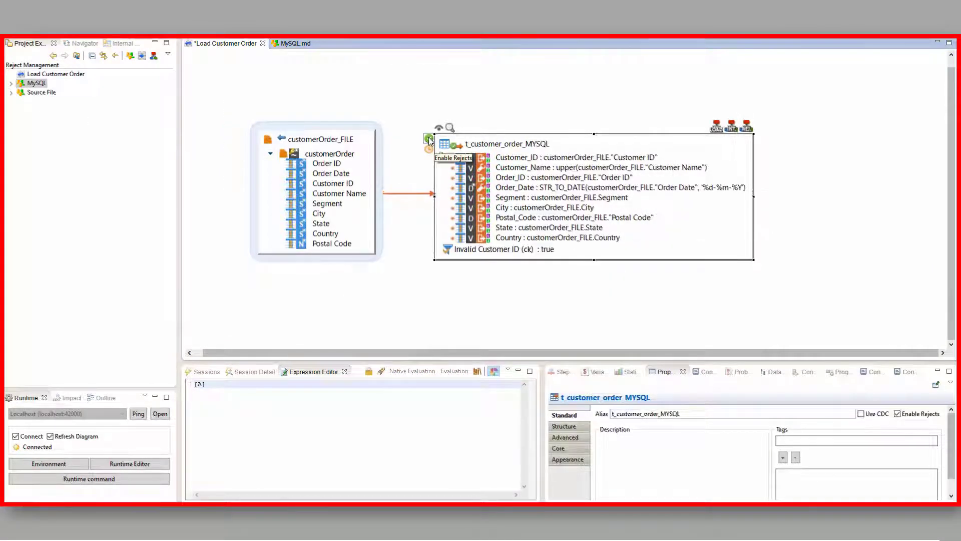
Look over the Action Process REJECT MySql options and the Invalid Customer ID constraint on the target
left_click(748, 124)
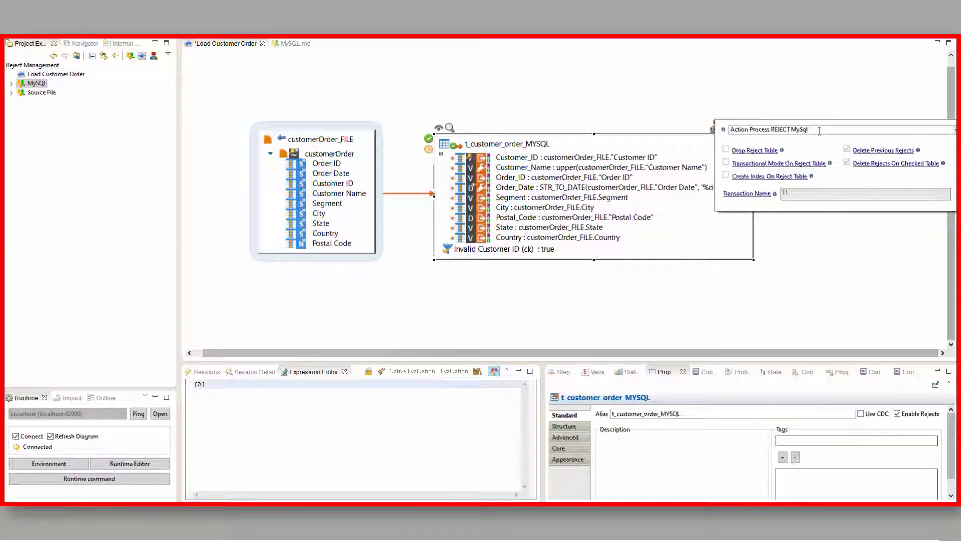
left_click(766, 151)
left_click(492, 251)
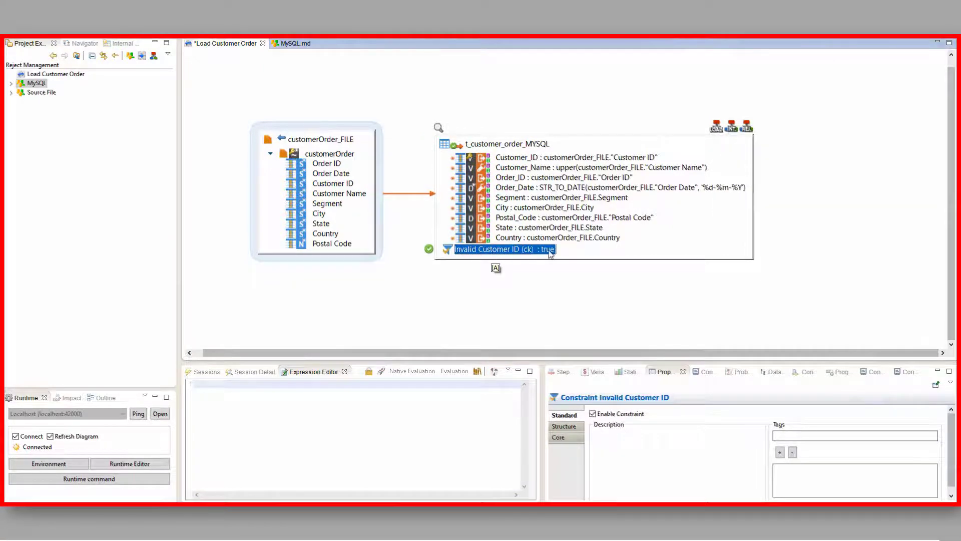
Add a condition named "Invalid Postal Code" to t_customer_order in the MySQL metadata, with SQL condition postal_code RegExp '^[0-9]{5}(-[0-9]{4})?$'
left_click(295, 43)
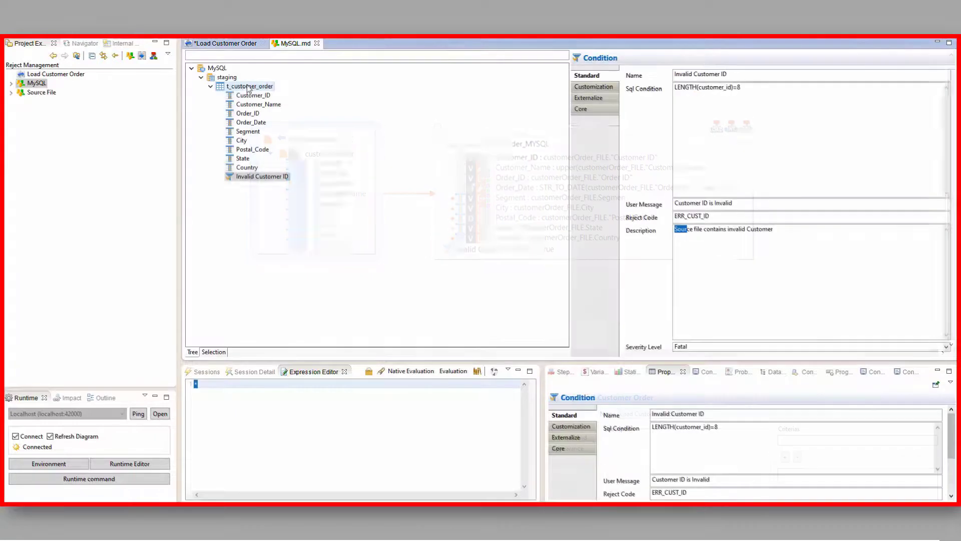
right_click(245, 86)
mouse_move(321, 126)
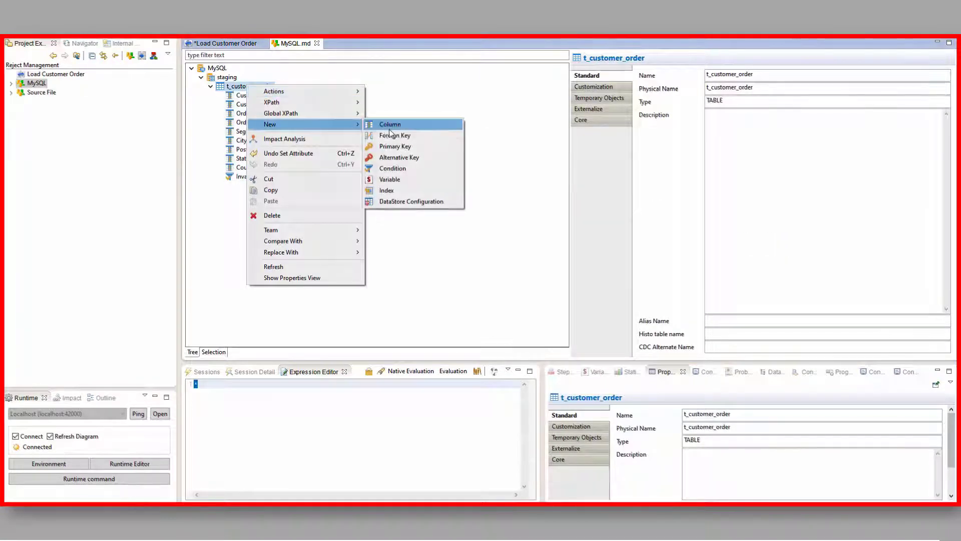
left_click(398, 169)
left_click(715, 76)
type("Invalid ")
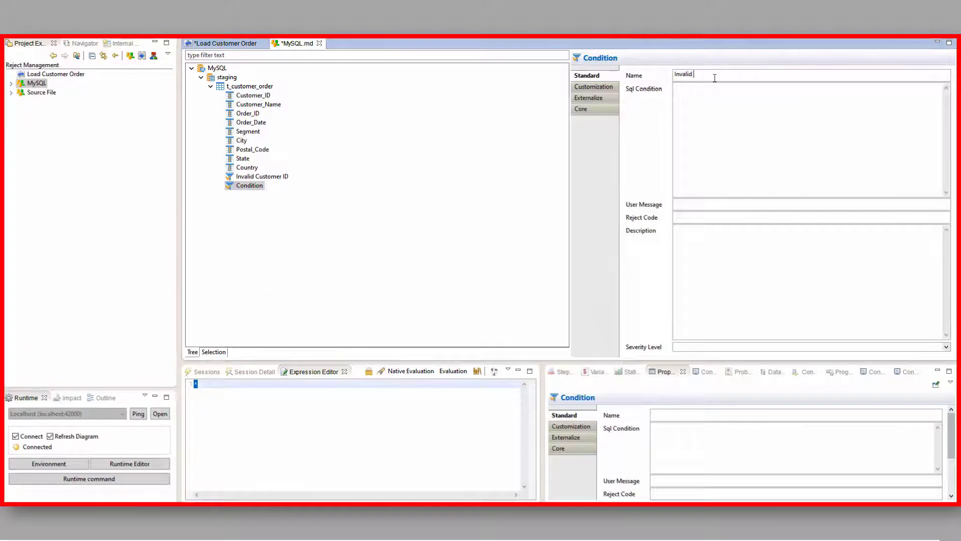
type("Postal Code")
left_click(706, 108)
type("postal_code RegExp '^[0-9]{5}(-[0-9]{4})?$'")
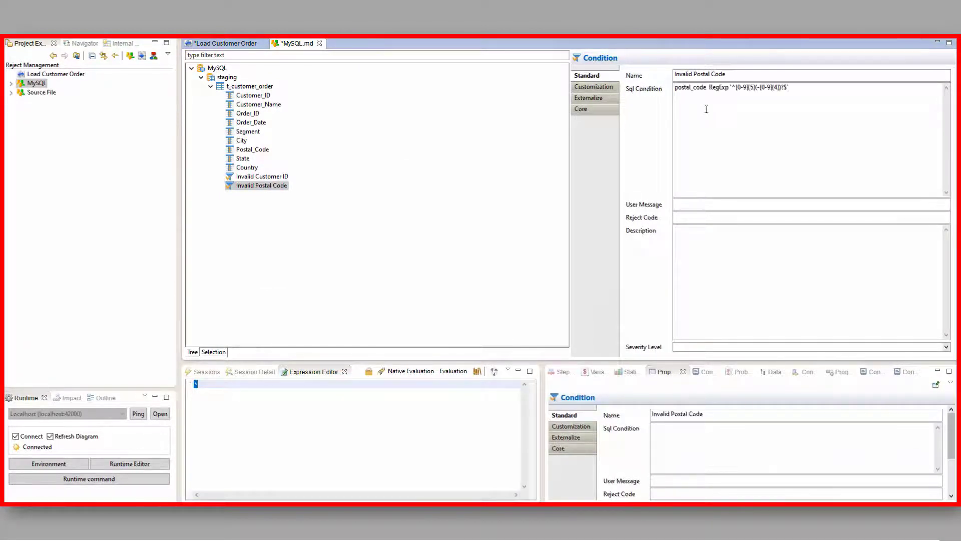
Set the user message "Postal Code is Invalid", reject code ERR_PSTL_CD, description "Source file has invalid postal code" and severity level Warning
left_click(695, 202)
type("Postal Cod")
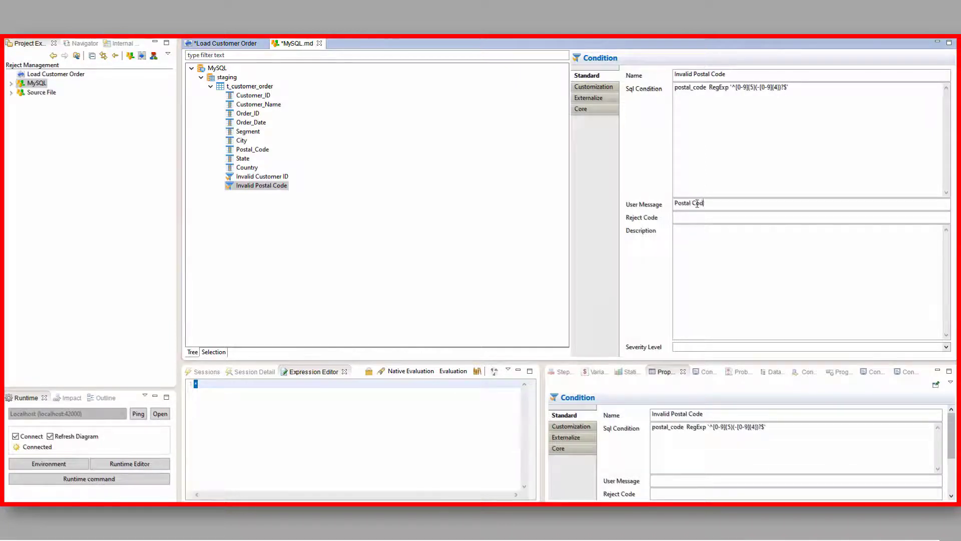
type("e is")
left_click(946, 346)
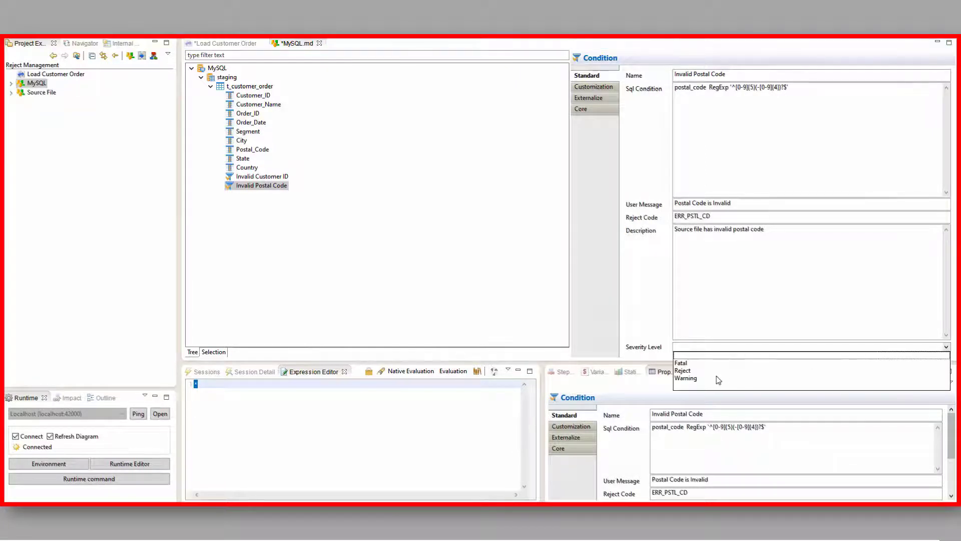
left_click(696, 378)
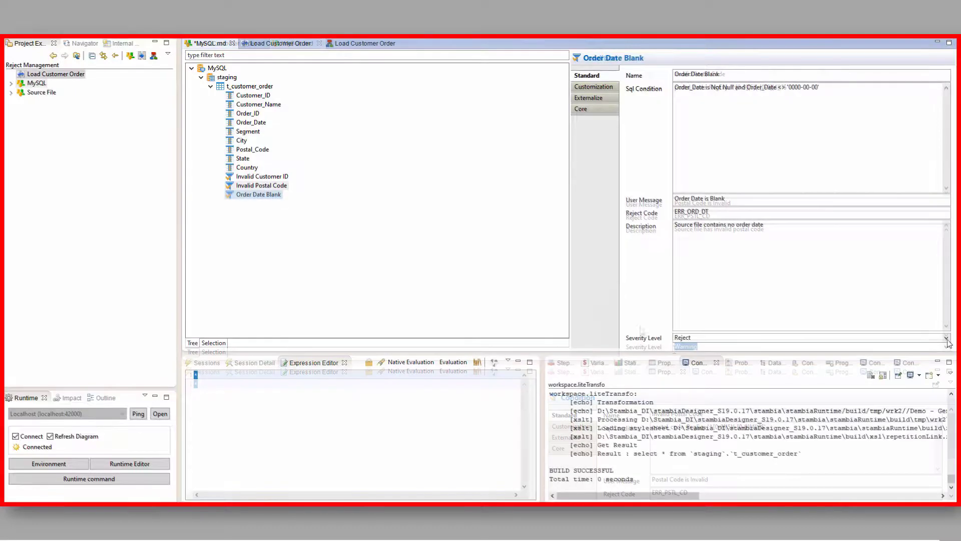
Set the Order Date Blank condition's severity level to Reject and save the MySQL metadata
left_click(946, 338)
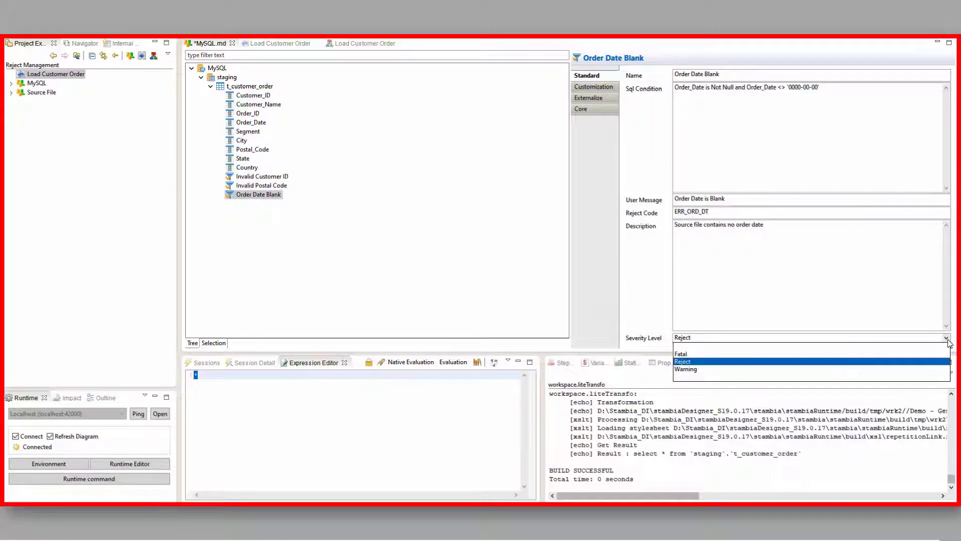
left_click(691, 362)
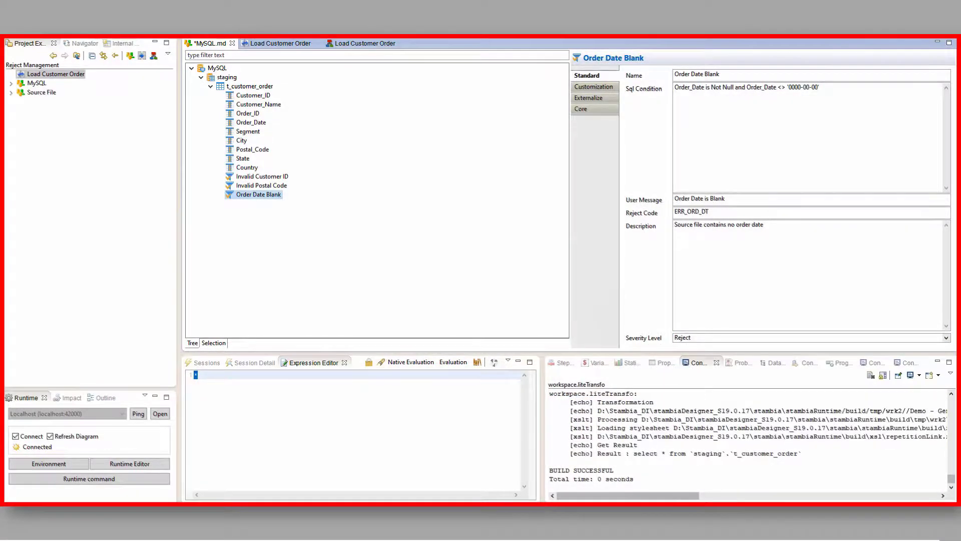
key("ctrl+s")
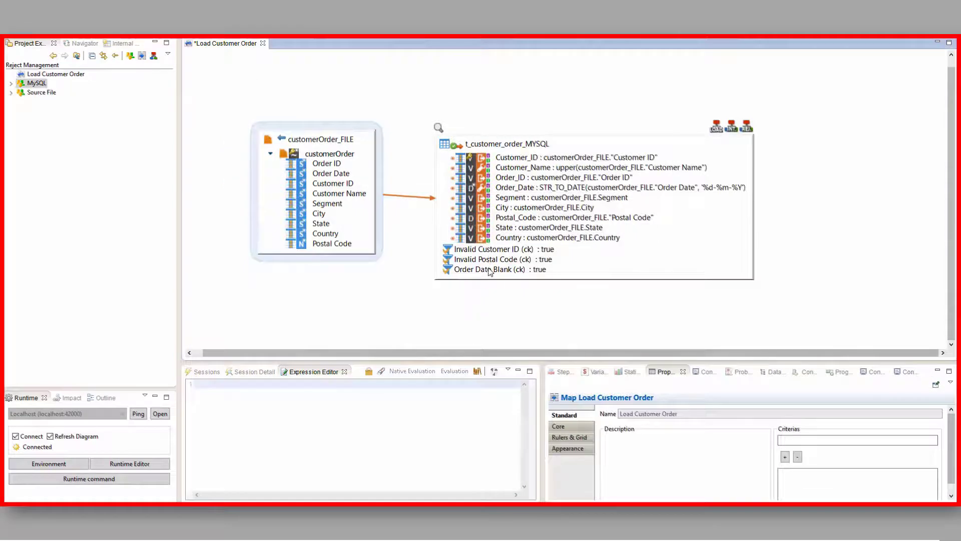
Disable the Order Date Blank constraint on the t_customer_order_MYSQL target, and enable it again
left_click(498, 271)
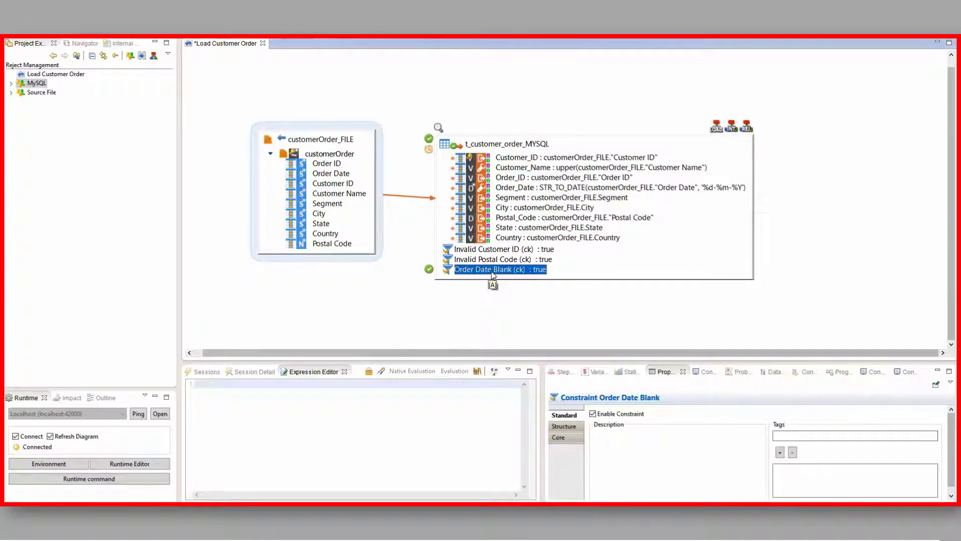
left_click(471, 297)
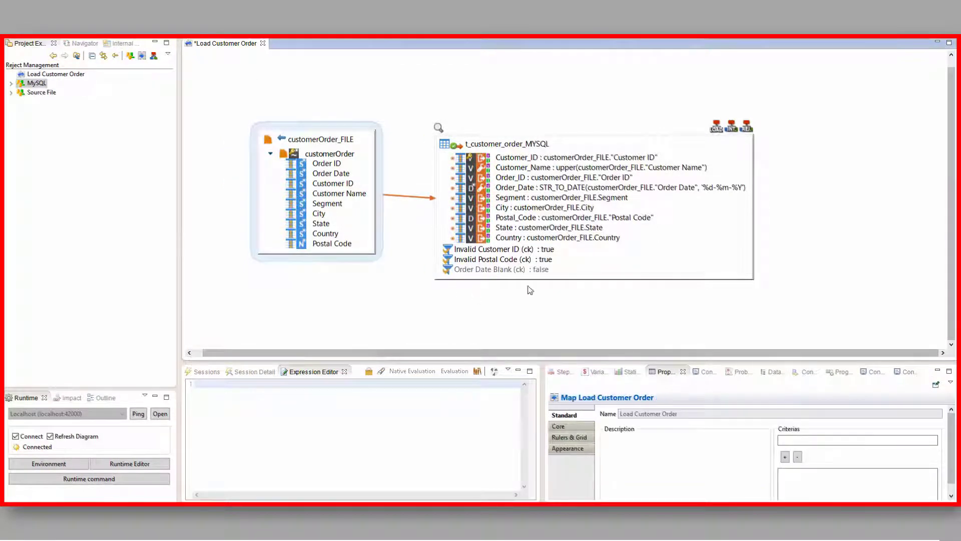
left_click(500, 276)
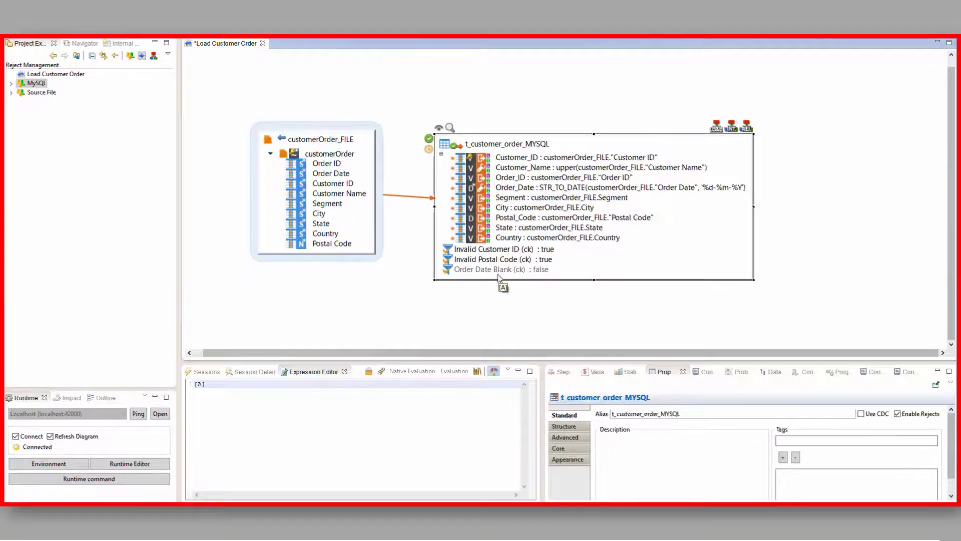
left_click(467, 271)
left_click(428, 270)
Disable the Invalid Customer ID, Invalid Postal Code and Order Date Blank constraints together on the target
left_click(478, 251)
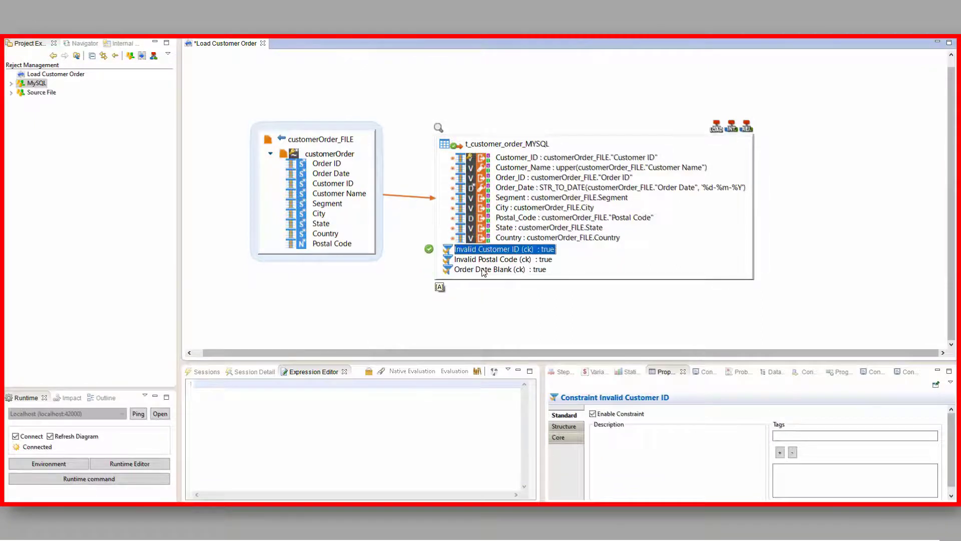
left_click(482, 268, "ctrl")
left_click(481, 261, "ctrl")
left_click(429, 249)
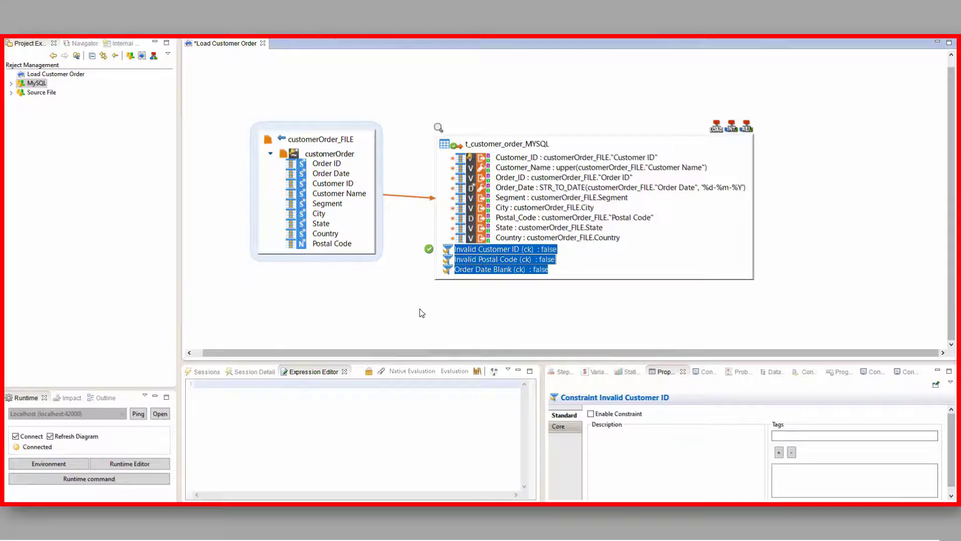
Enable the Invalid Customer ID, Invalid Postal Code and Order Date Blank constraints together on the t_customer_order_MYSQL target and save the mapping
left_click(422, 313)
left_click(499, 275)
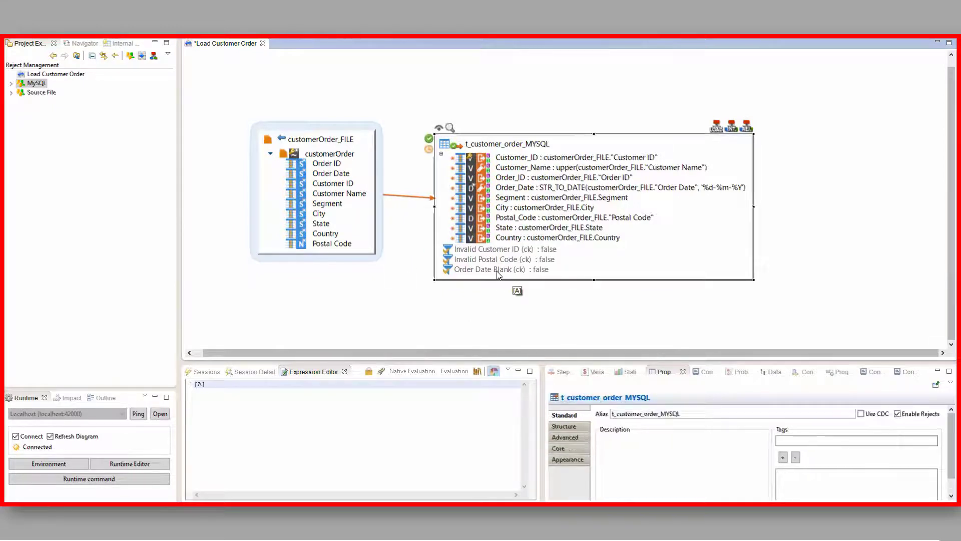
left_click(499, 269)
left_click(498, 259, "ctrl")
left_click(498, 250, "ctrl")
left_click(429, 272)
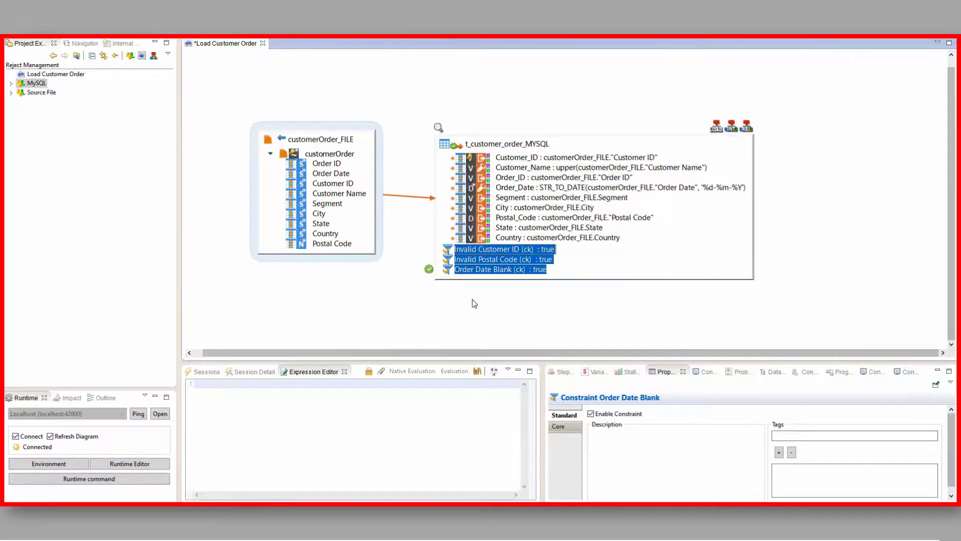
key("ctrl+s")
Execute the Load Customer Order mapping and check the insert and error counts in the run statistics
right_click(436, 74)
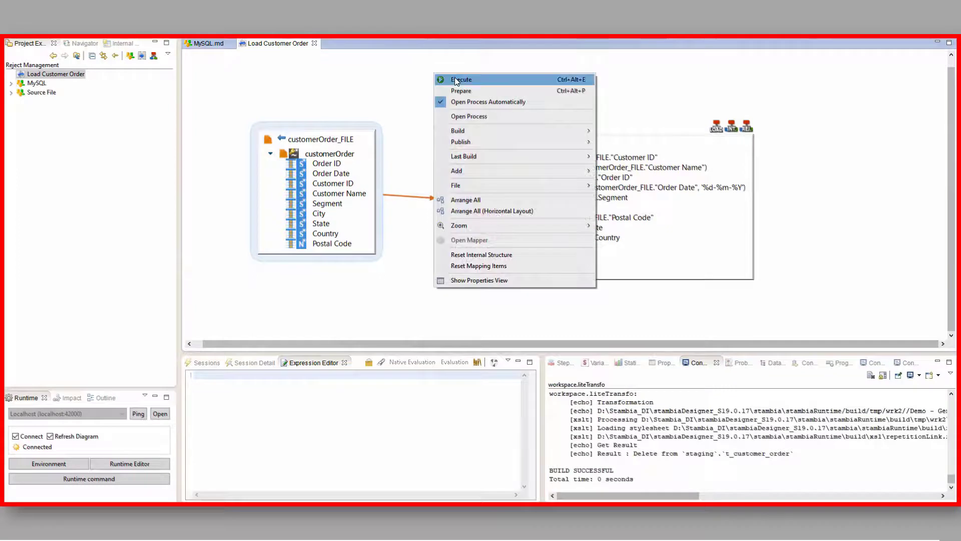
left_click(456, 79)
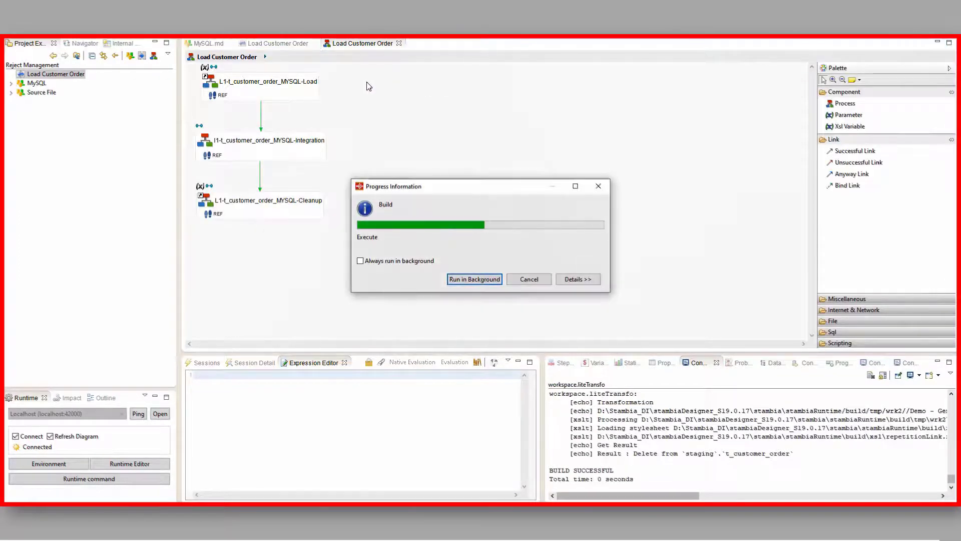
left_click(628, 362)
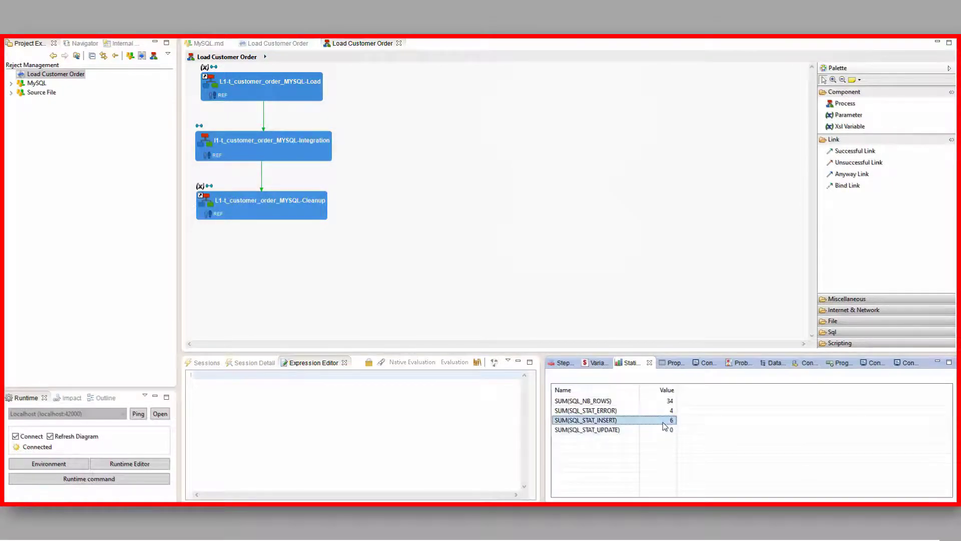
left_click(670, 412)
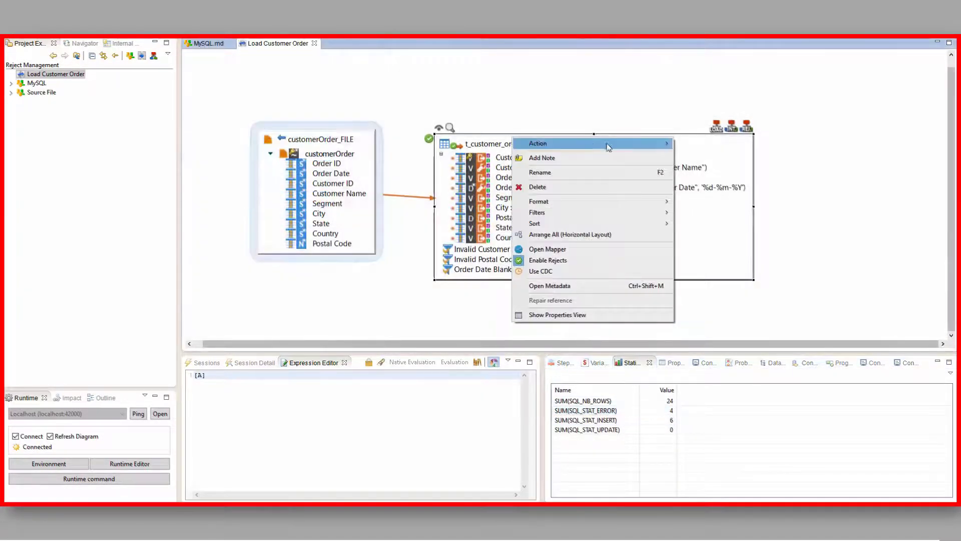
Consult the data of the t_customer_order_MYSQL target by running its select query
mouse_move(677, 145)
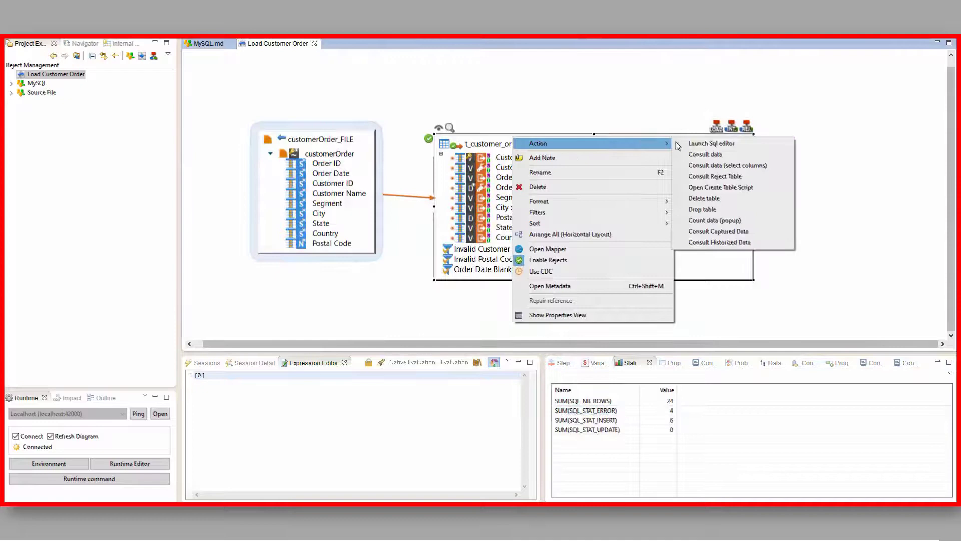
left_click(701, 156)
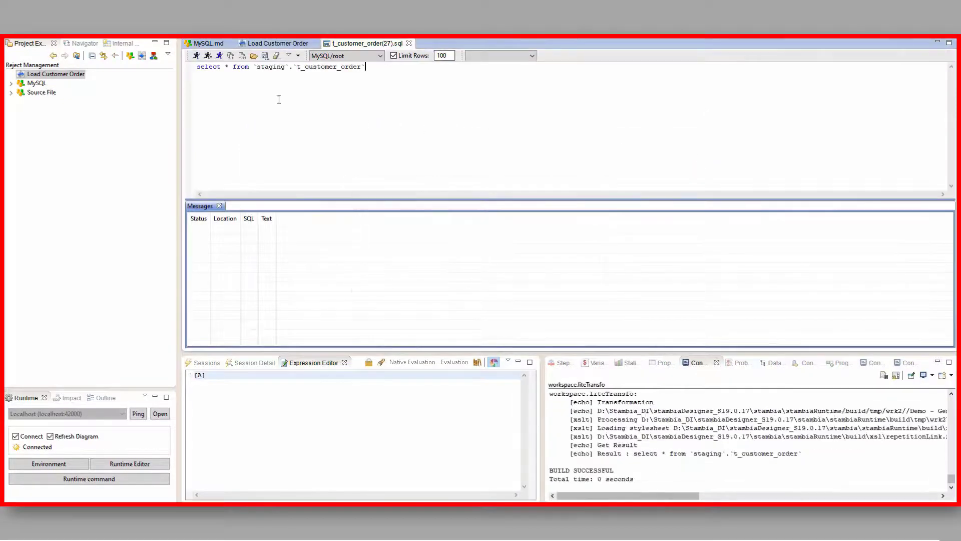
left_click(195, 55)
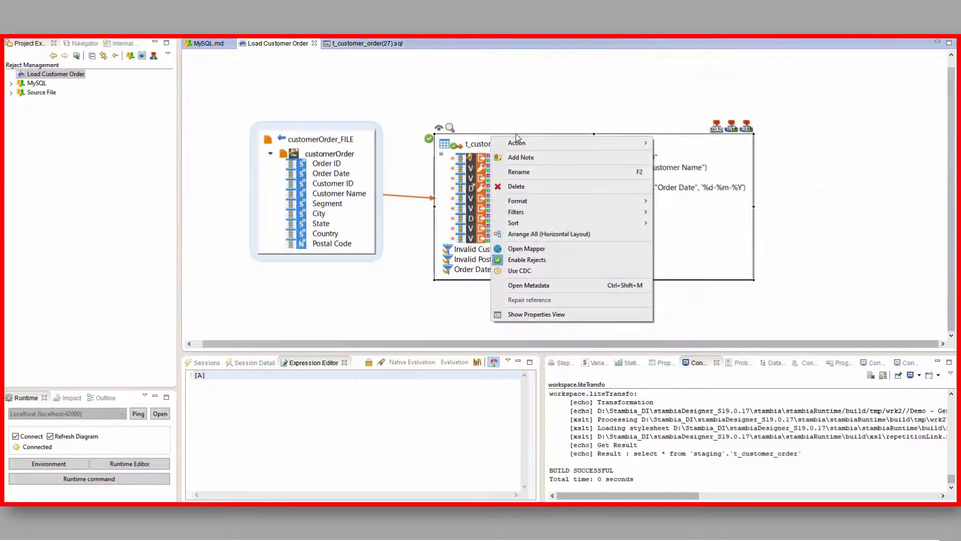
Consult the reject table of the t_customer_order_MYSQL target by running its select query
mouse_move(608, 146)
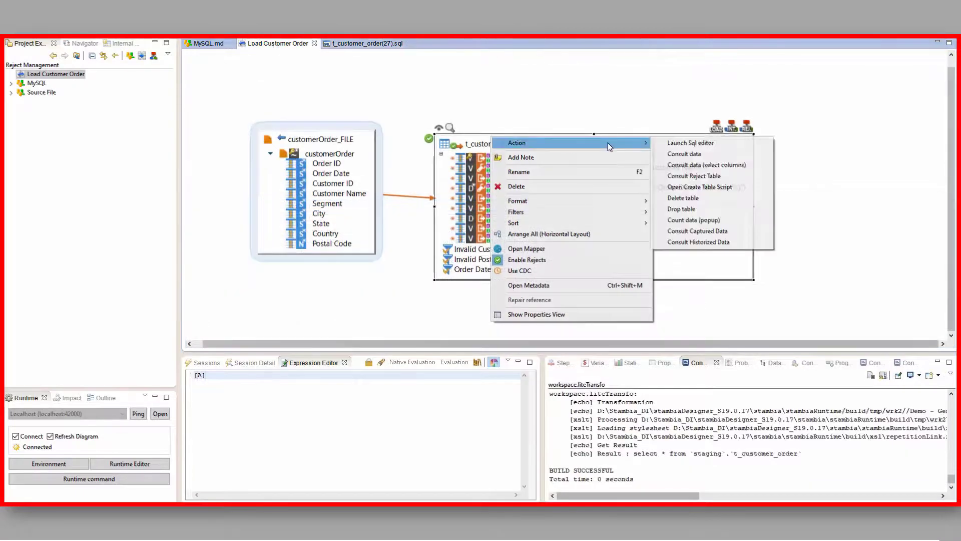
left_click(716, 178)
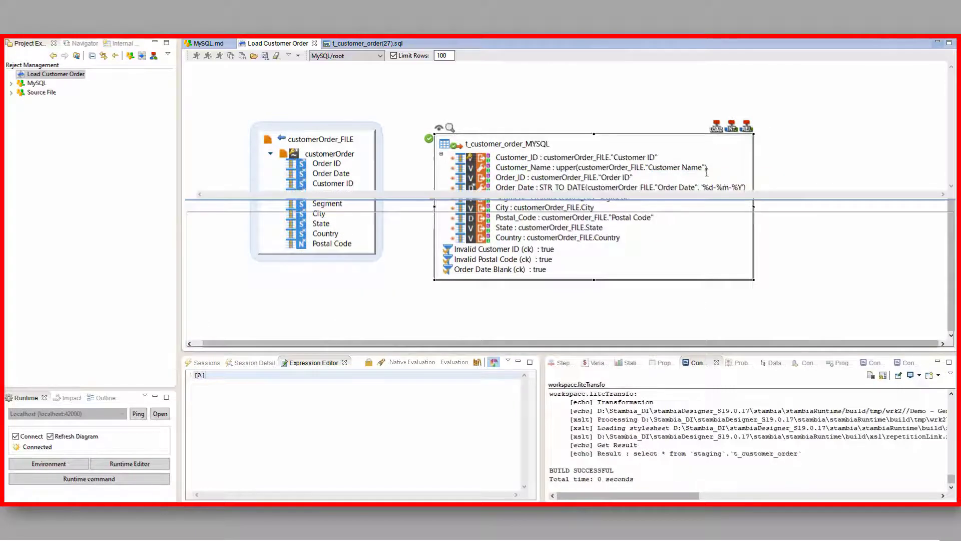
left_click(196, 56)
Compare each rejected row's reject message with its customer ID, postal code and order date, and close the reject query
left_click(381, 232)
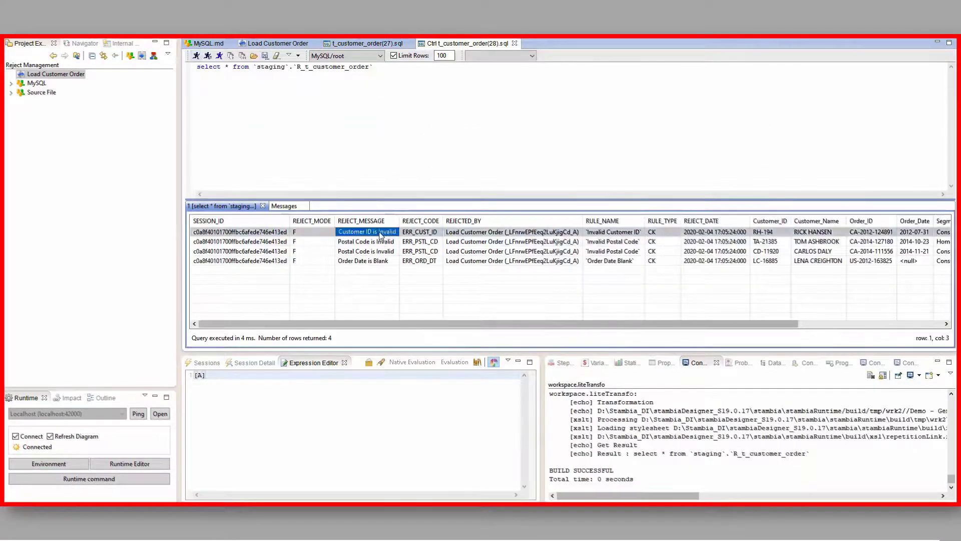
left_click(387, 252)
left_click(388, 260)
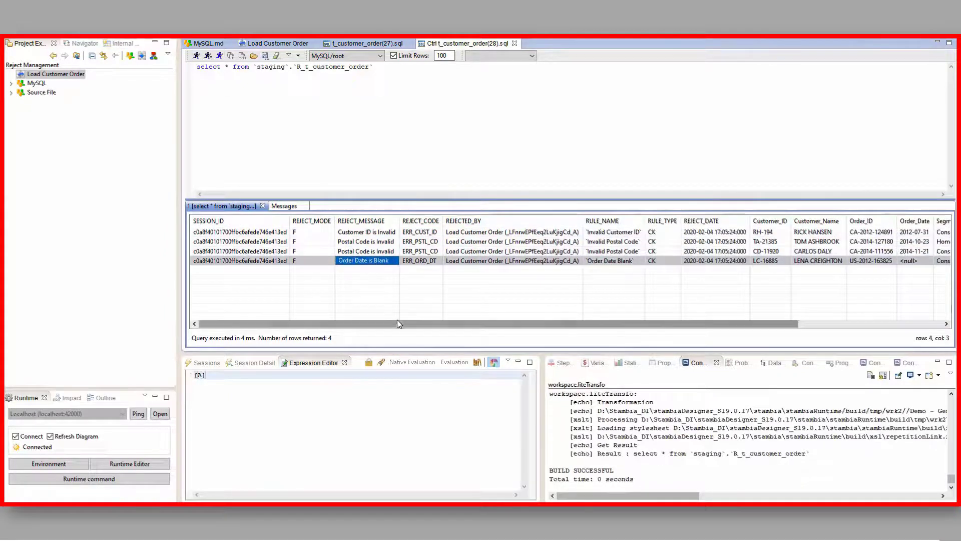
left_click_drag(397, 324, 625, 331)
left_click(586, 231)
left_click_drag(198, 220, 571, 229)
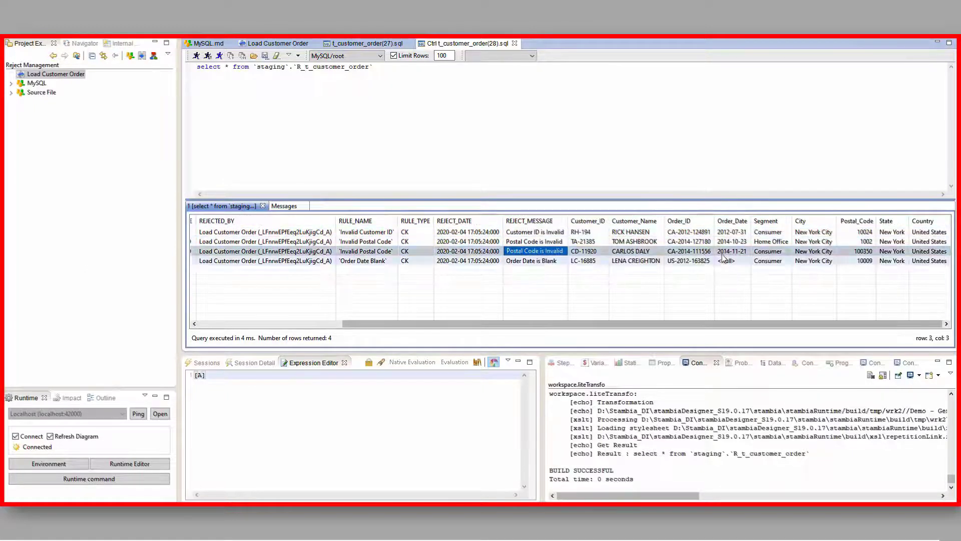
left_click(858, 241)
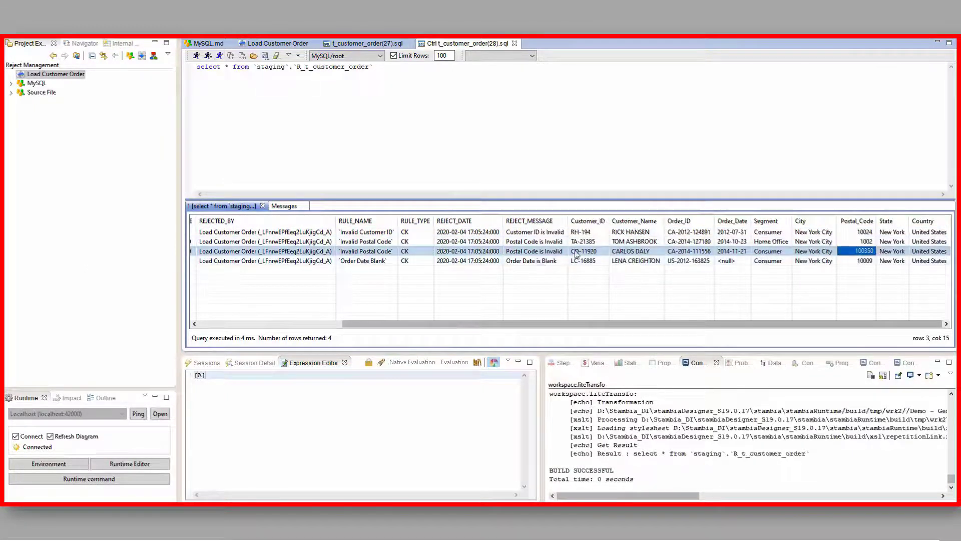
left_click(543, 260)
left_click(731, 260)
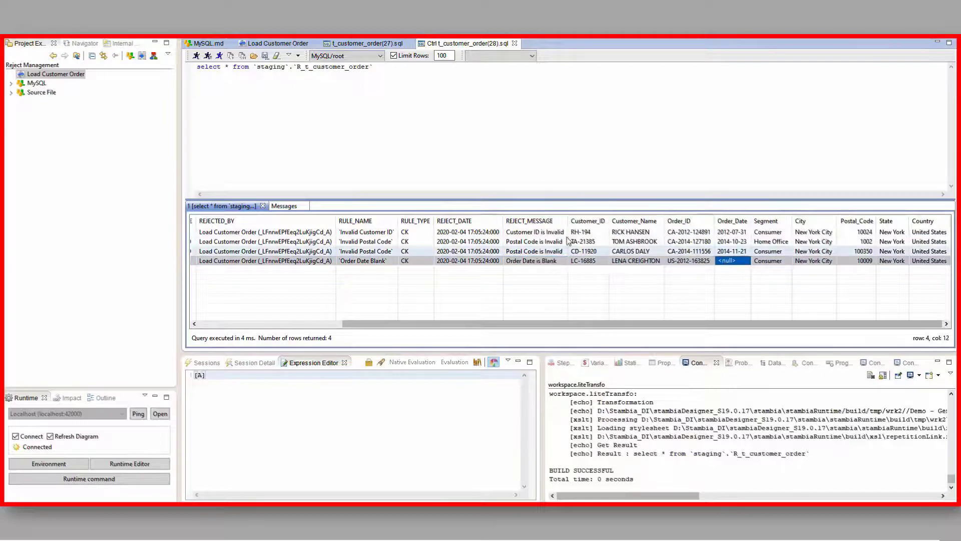
key("ctrl+w")
Turn off Delete Rejects On Checked Table in the target's MySQL reject process and save the mapping
left_click(747, 118)
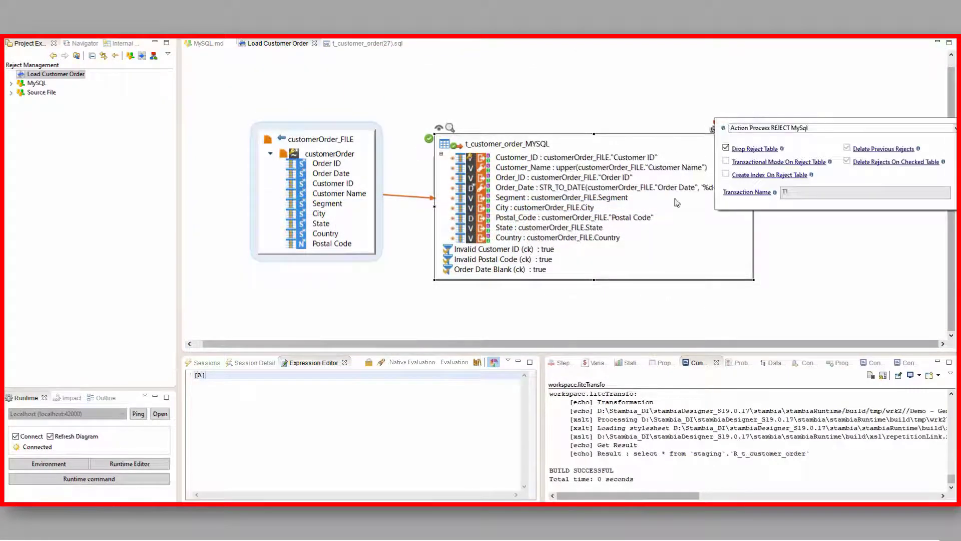
left_click(885, 164)
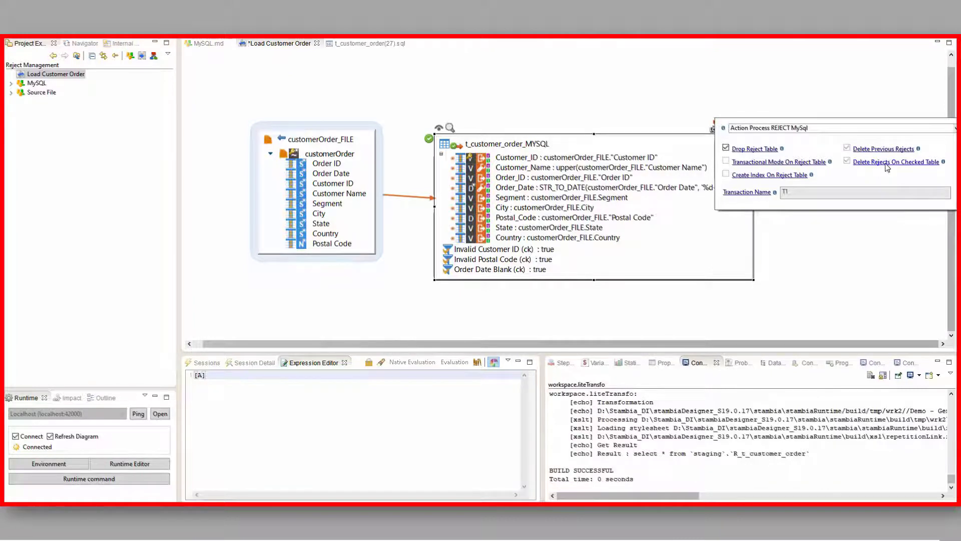
left_click(575, 116)
key("ctrl+s")
Execute the mapping again and check its insert statistics and the rows loaded into t_customer_order
right_click(418, 85)
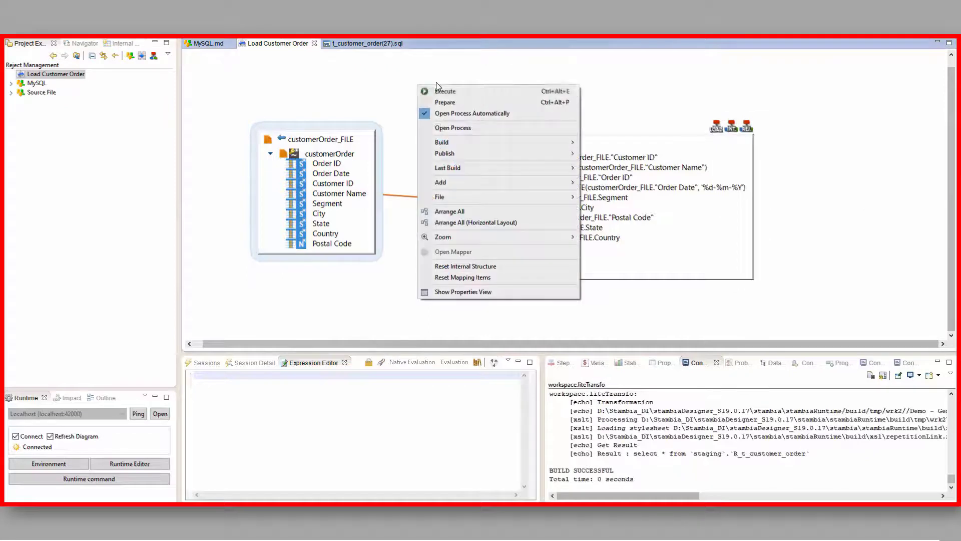
left_click(441, 93)
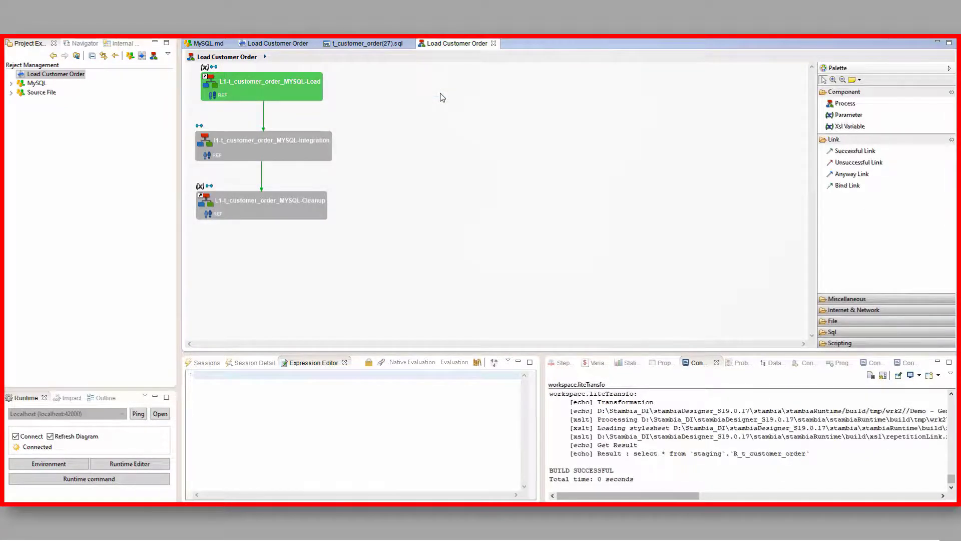
left_click(630, 363)
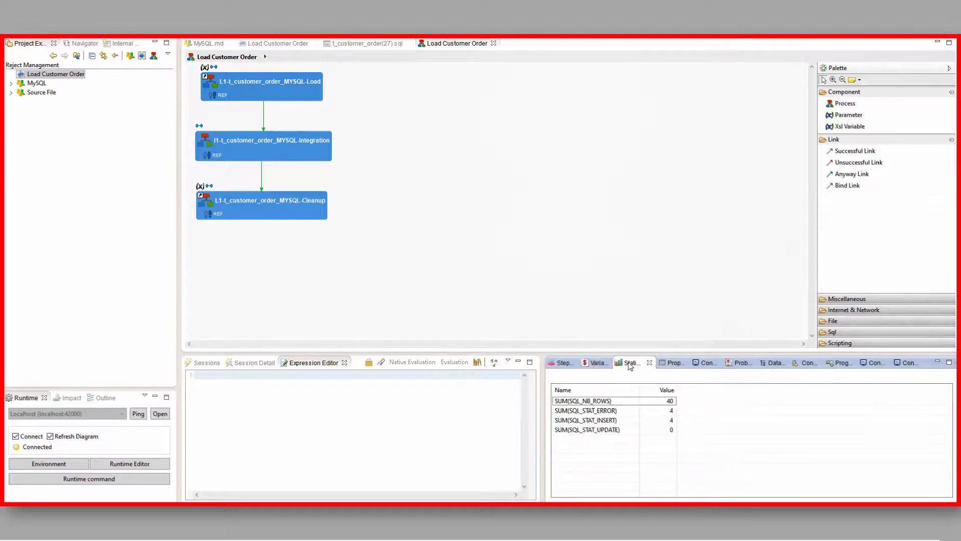
left_click(570, 422)
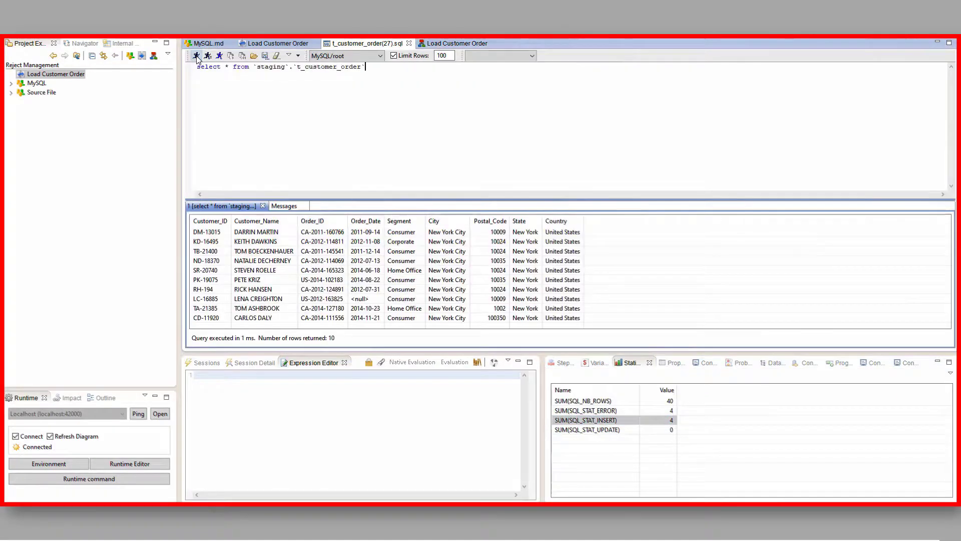
left_click_drag(392, 199, 410, 138)
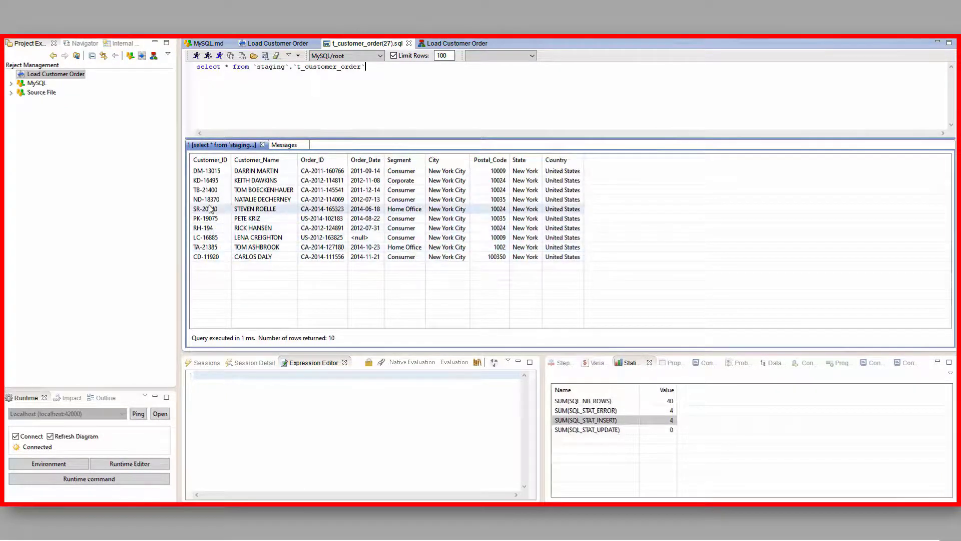
left_click(203, 228)
Review the integration process's Recycle Previous Rejects option and the Nullable Severity Level choices for the Order_ID column in the MySQL metadata
left_click(734, 118)
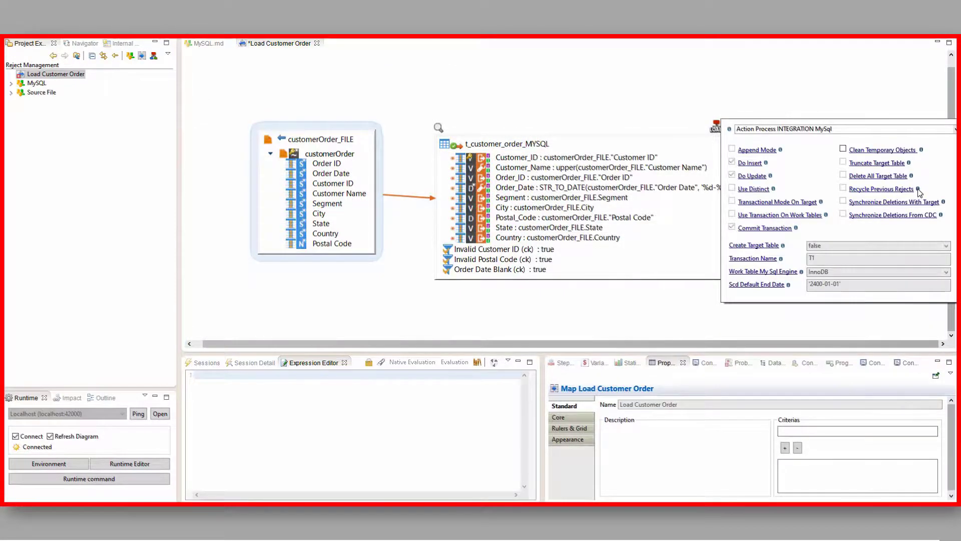
mouse_move(918, 190)
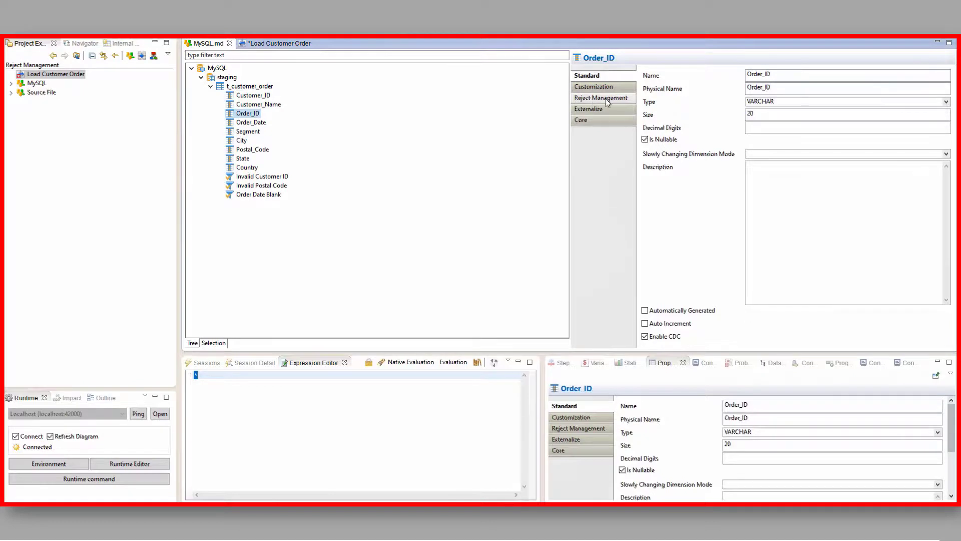
left_click(620, 100)
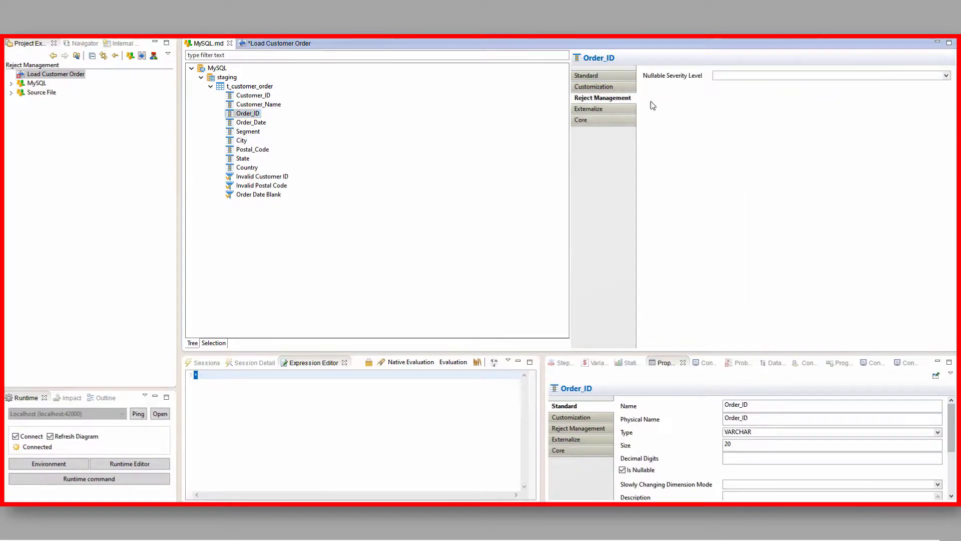
left_click(946, 77)
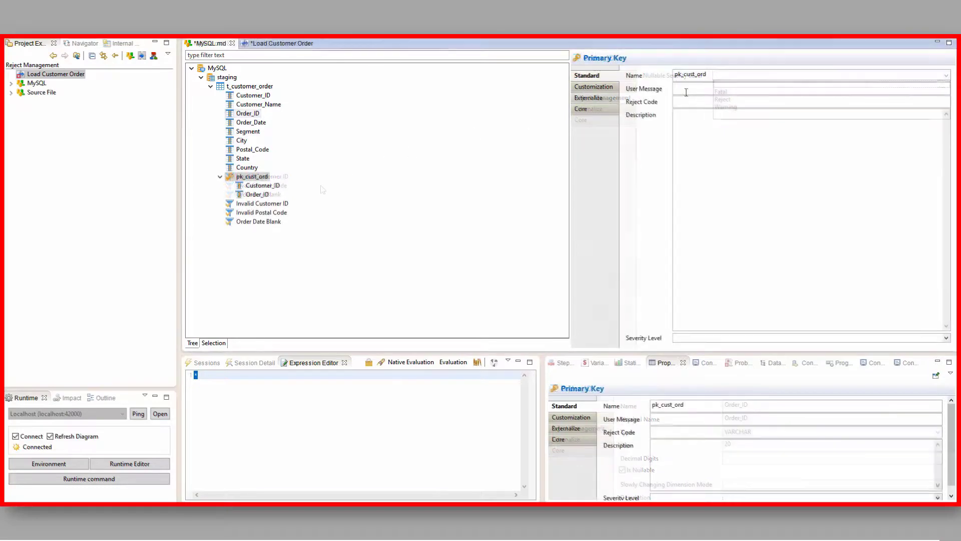
Give the pk_cust_ord primary key the user message "Failed PK Constraint", reject code ERR_PK and a severity level, and save the metadata
left_click(686, 88)
type("Failed")
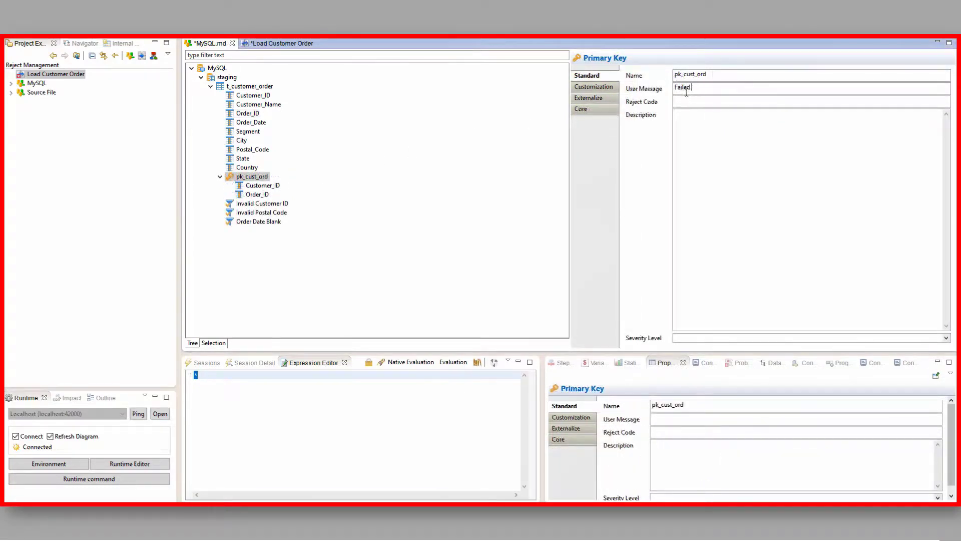
type(" PK Constraint")
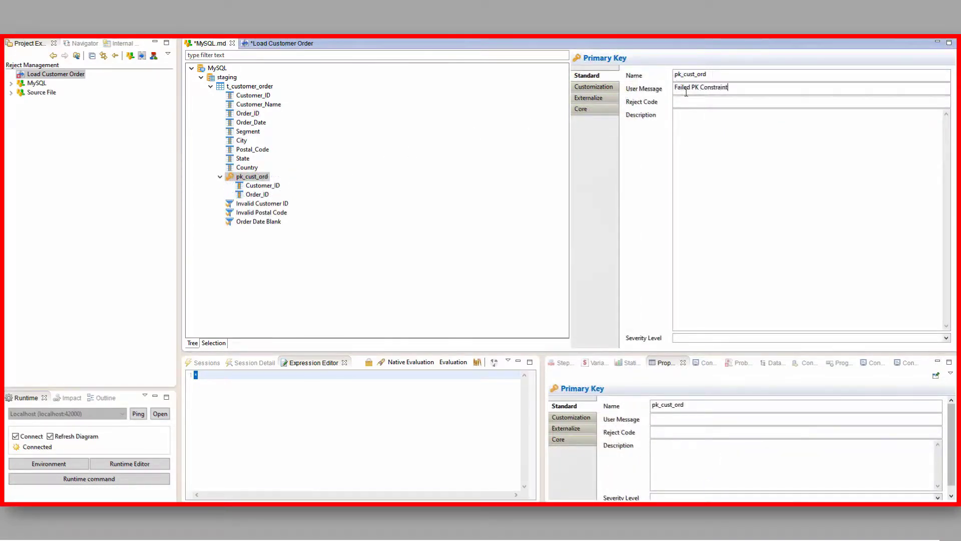
left_click(691, 102)
type("ERR_PK")
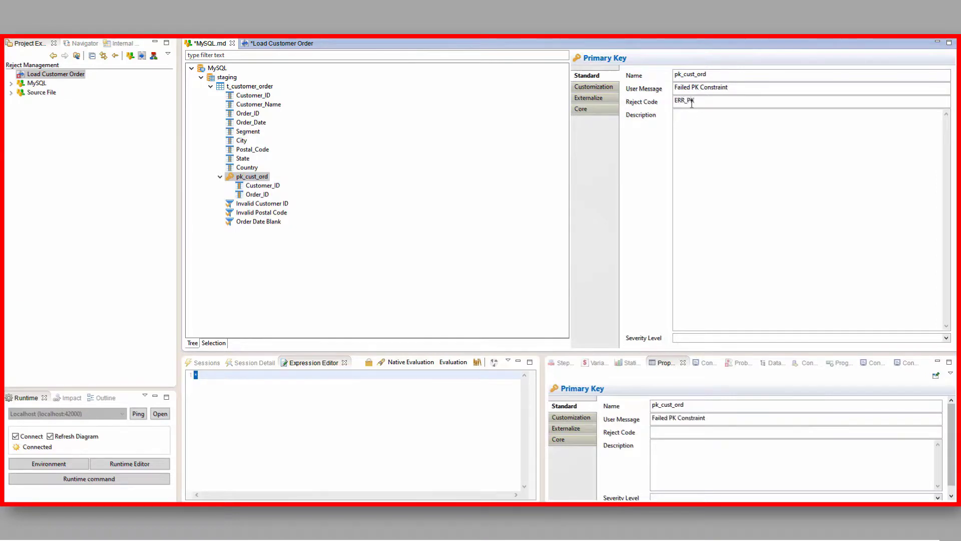
left_click(850, 337)
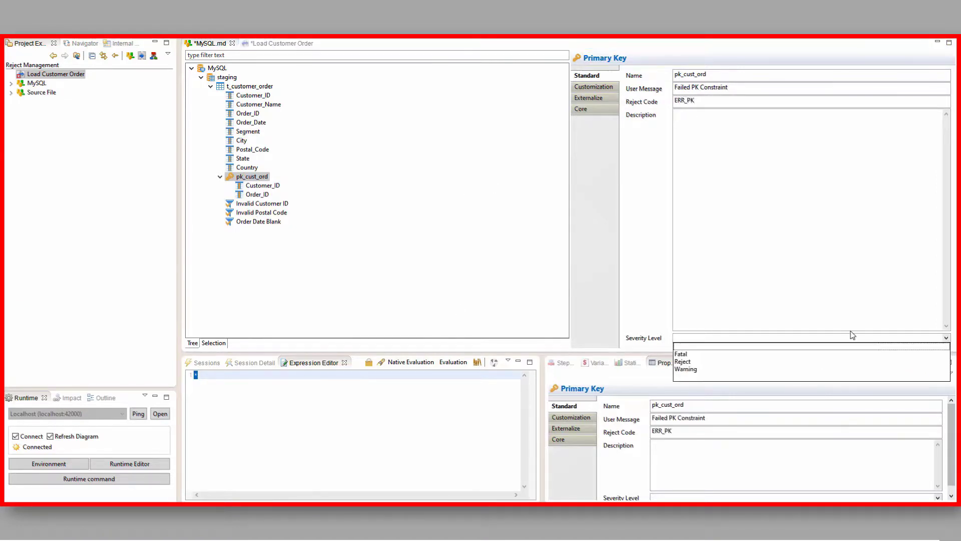
left_click(851, 350)
key("ctrl+s")
Return to the Load Customer Order mapping and show the properties of the pk_cust_ord constraint on the target
left_click(280, 43)
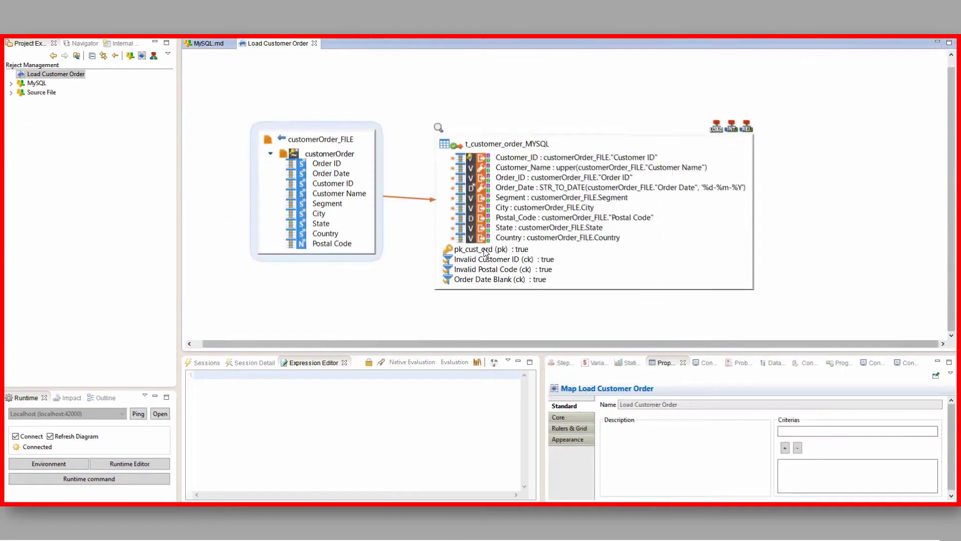
left_click(490, 252)
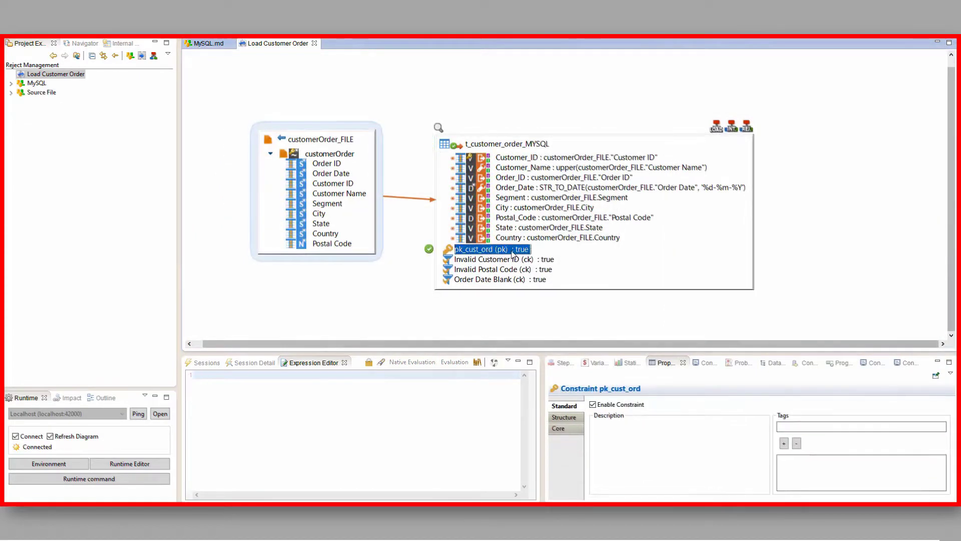